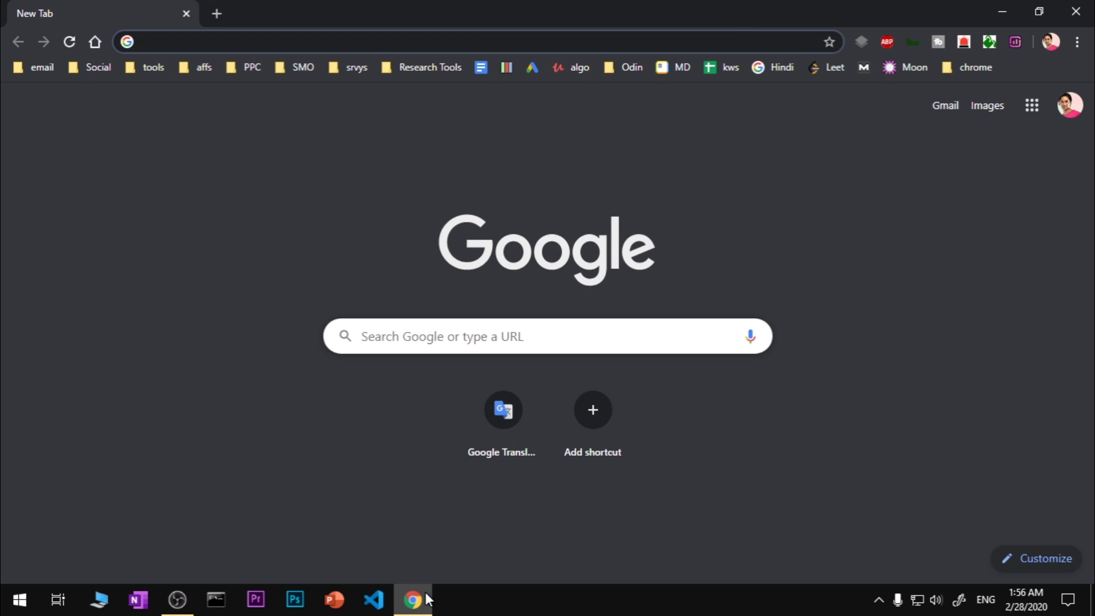
Load python.org and bring up its Downloads menu offering Python 3.8.2 for Windows.
{"action": "type", "text": "python"}
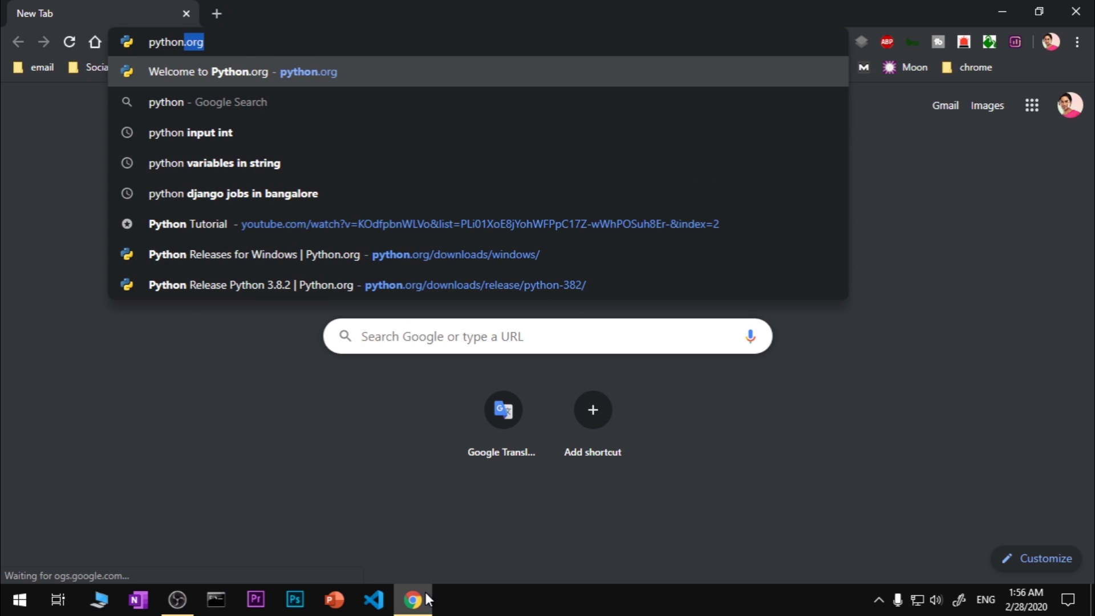
{"action": "type", "text": ".org"}
{"action": "key", "text": "Return"}
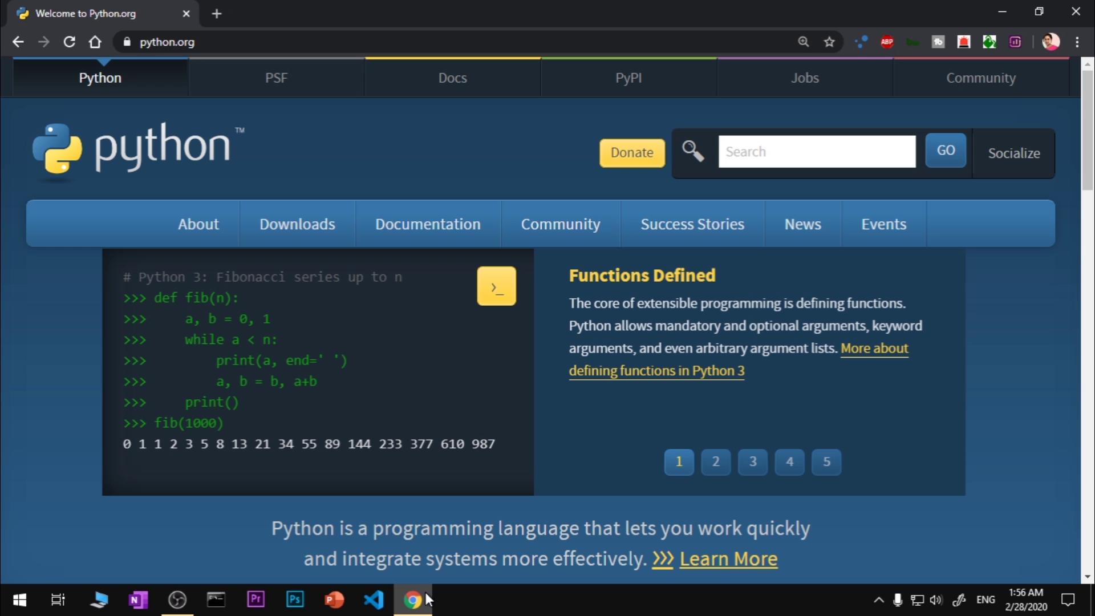
{"action": "mouse_move", "coordinate": [282, 225]}
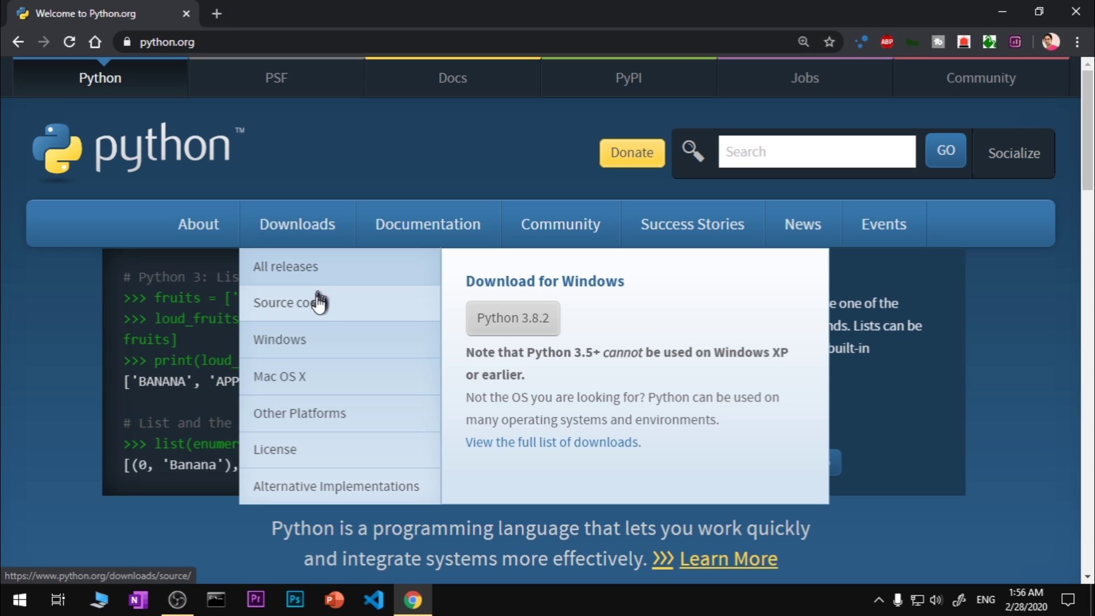
Open the Python Releases for Windows page listing the Python 3.8.2 and 2.7.17 releases.
{"action": "left_click", "coordinate": [321, 344]}
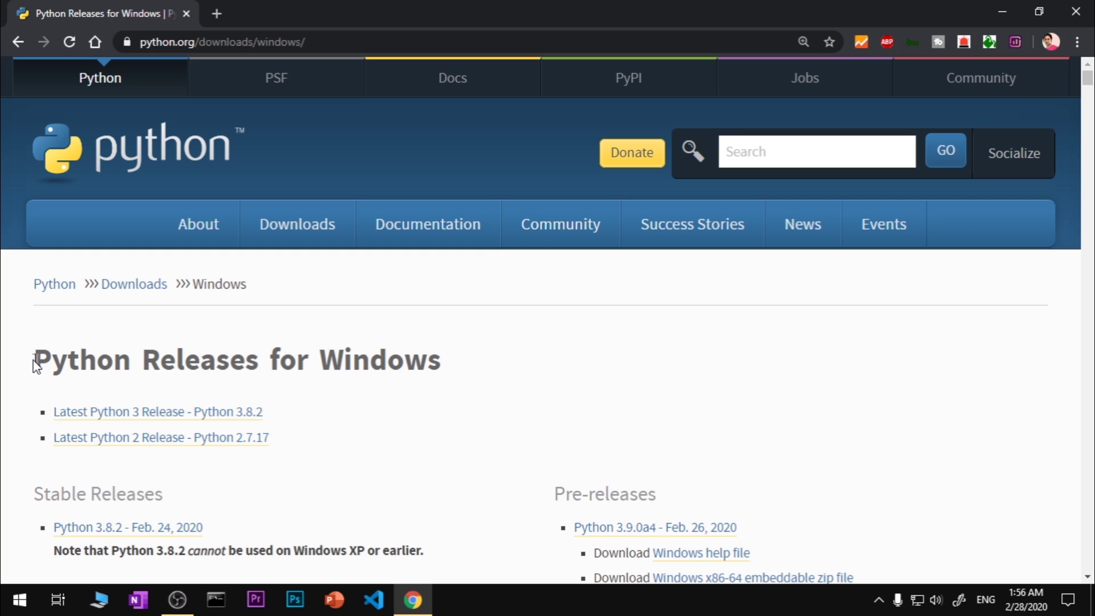
{"action": "left_click_drag", "start_coordinate": [35, 365], "coordinate": [458, 379]}
{"action": "left_click", "coordinate": [468, 378]}
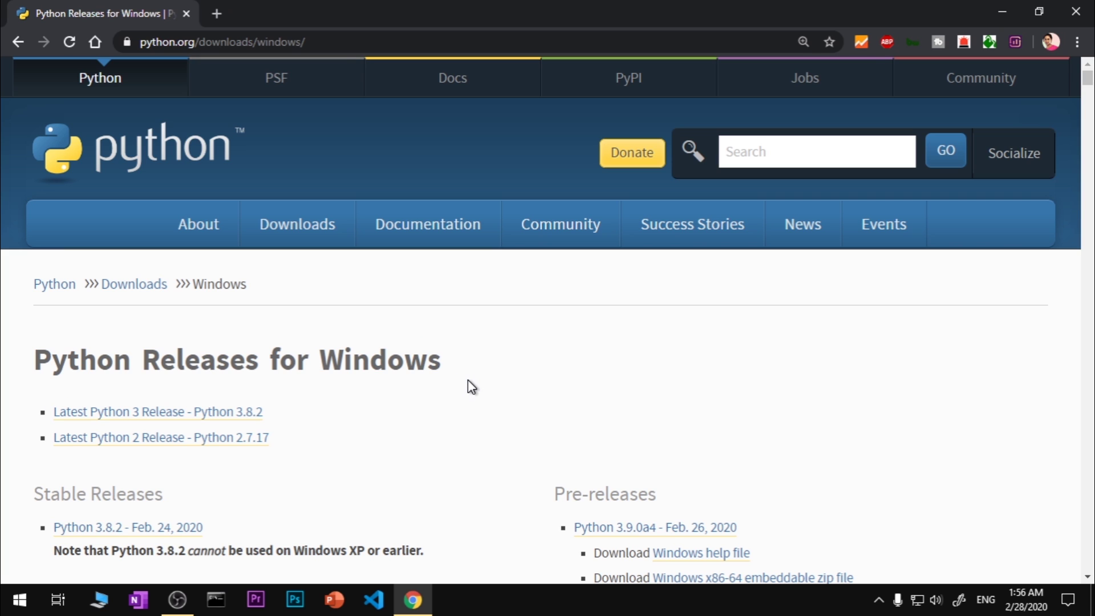
Open 'Latest Python 3 Release - Python 3.8.2' and scroll to its Windows x86/x86-64 installer files.
{"action": "left_click", "coordinate": [136, 413]}
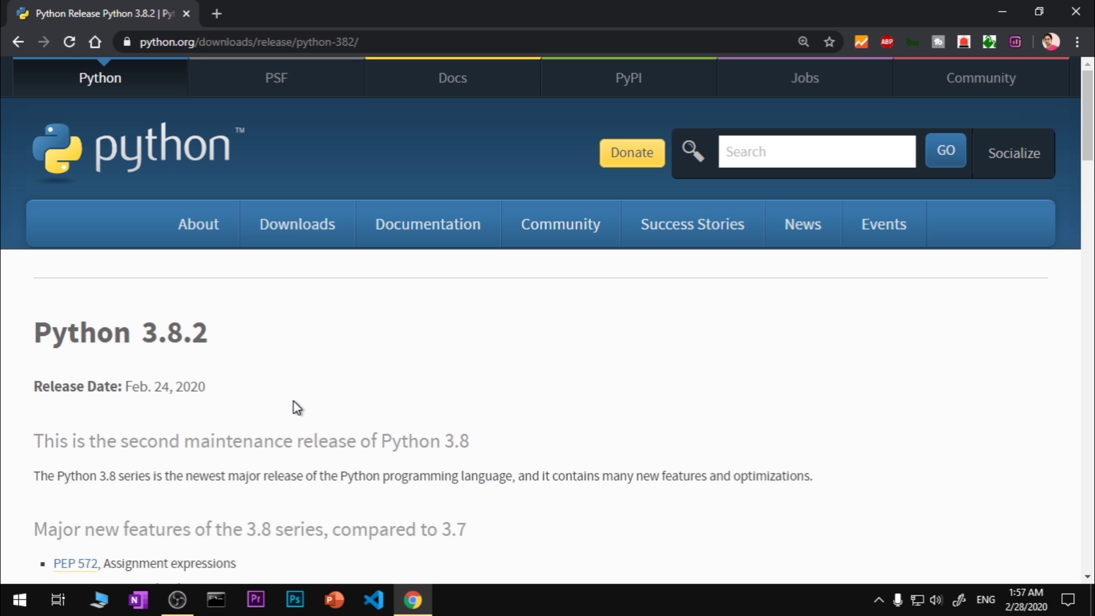
{"action": "scroll", "coordinate": [293, 402], "scroll_direction": "down", "scroll_amount": 10}
{"action": "scroll", "coordinate": [293, 401], "scroll_direction": "down", "scroll_amount": 10}
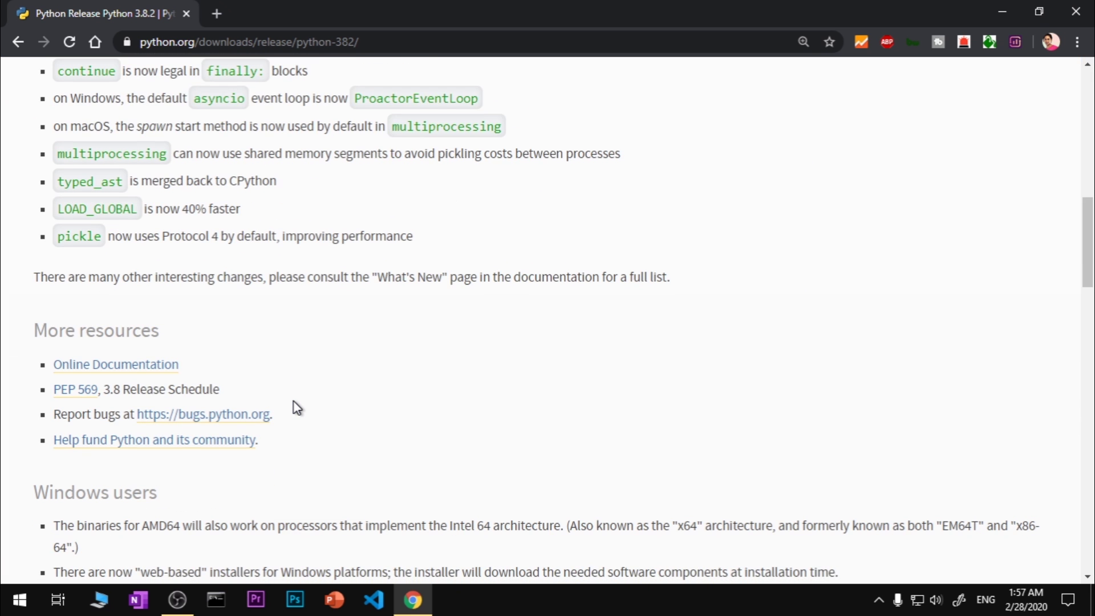
{"action": "scroll", "coordinate": [293, 402], "scroll_direction": "down", "scroll_amount": 5}
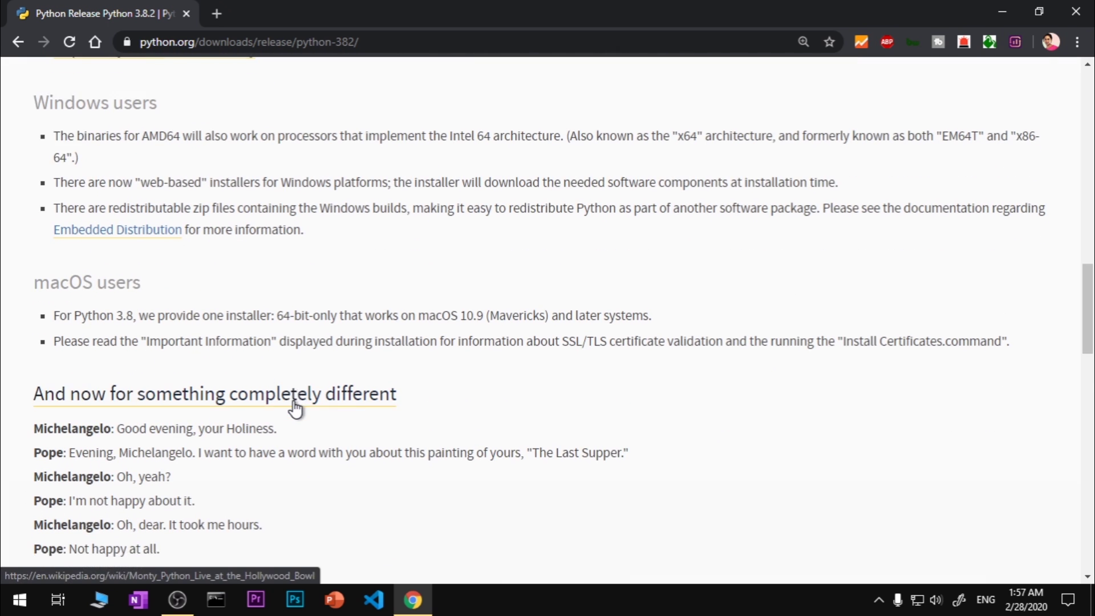
{"action": "scroll", "coordinate": [293, 402], "scroll_direction": "down", "scroll_amount": 2}
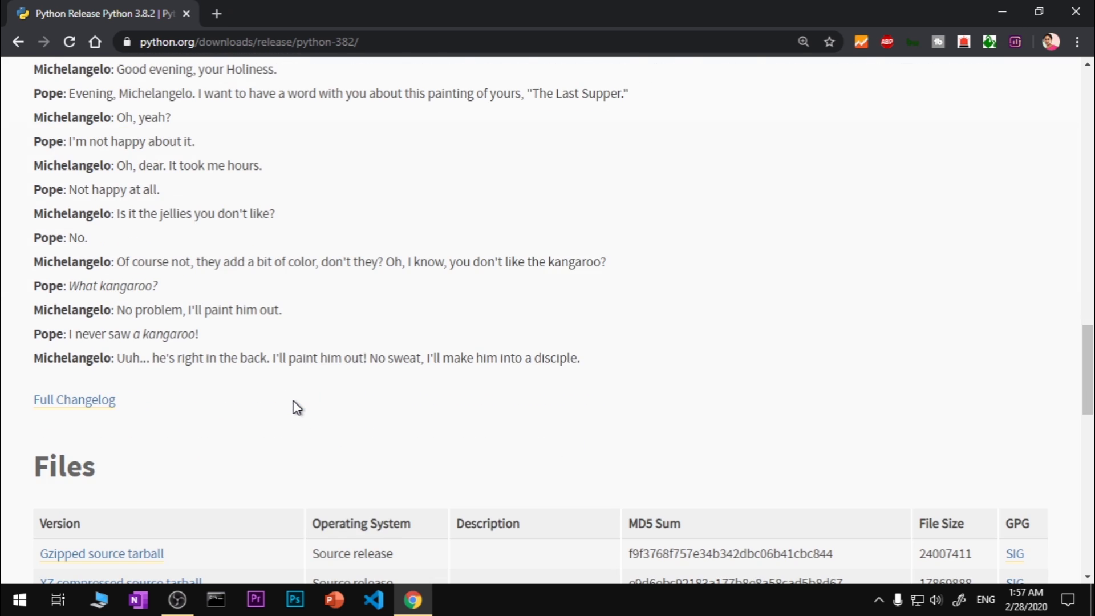
{"action": "scroll", "coordinate": [293, 401], "scroll_direction": "up", "scroll_amount": 15}
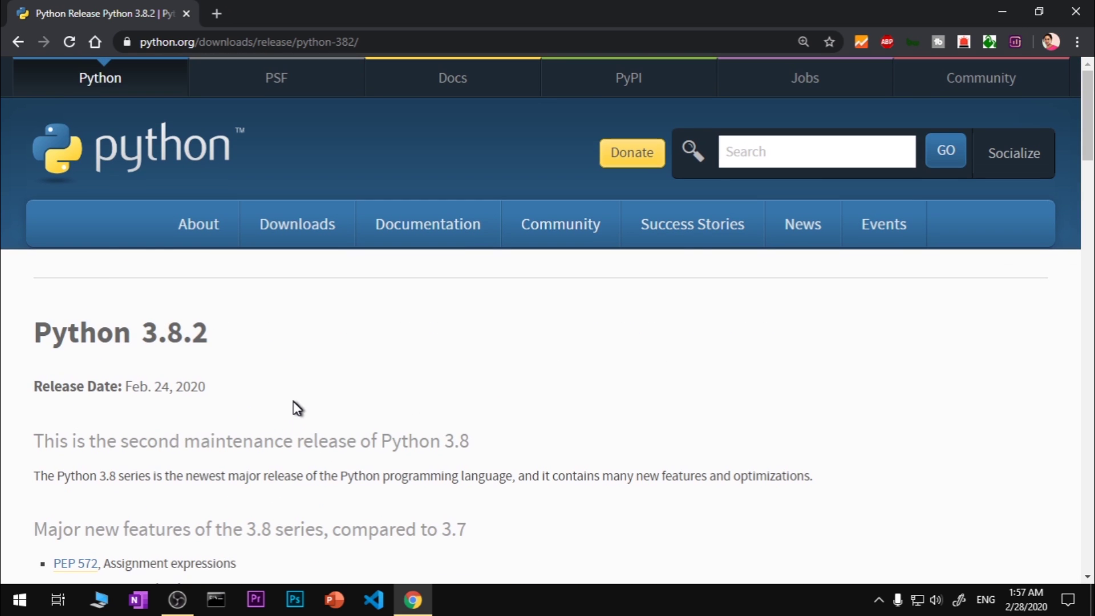
{"action": "mouse_move", "coordinate": [500, 416]}
{"action": "left_click_drag", "start_coordinate": [1092, 135], "coordinate": [1093, 439]}
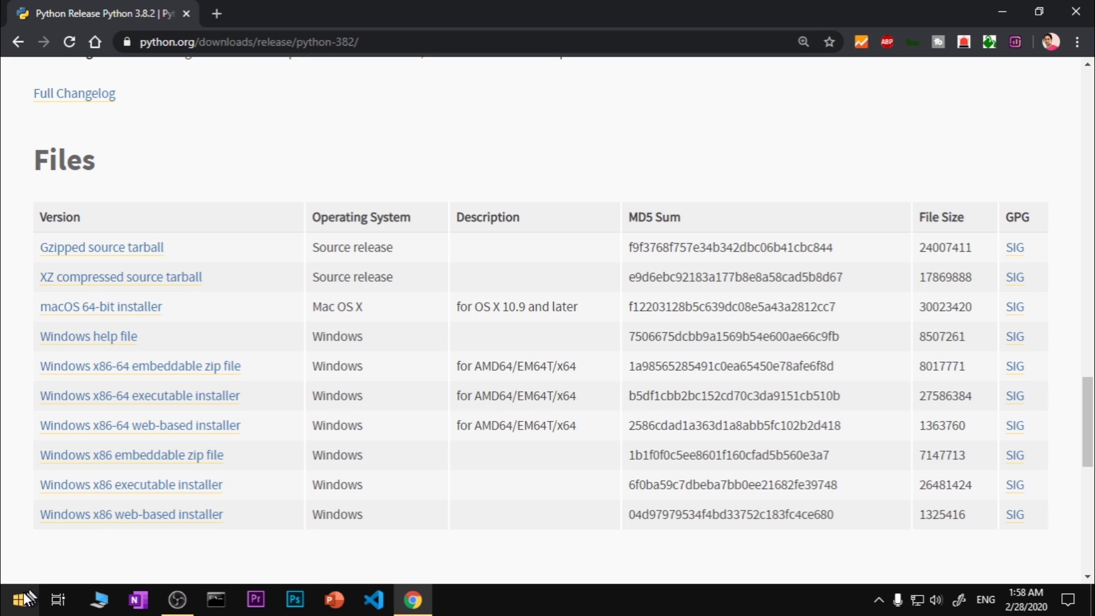
{"action": "right_click", "coordinate": [19, 610]}
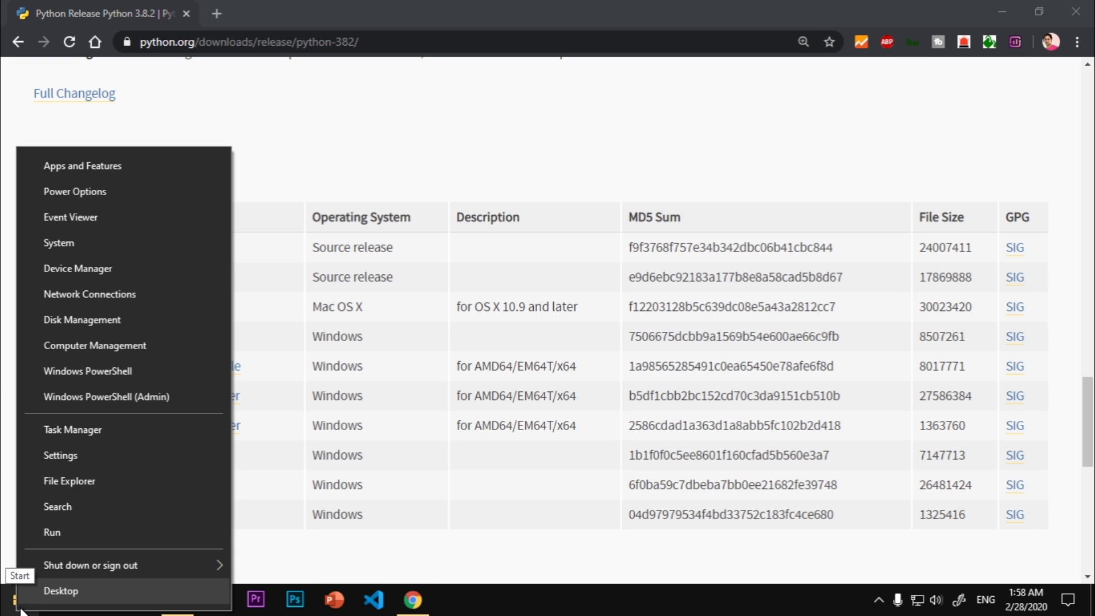
{"action": "left_click", "coordinate": [64, 244]}
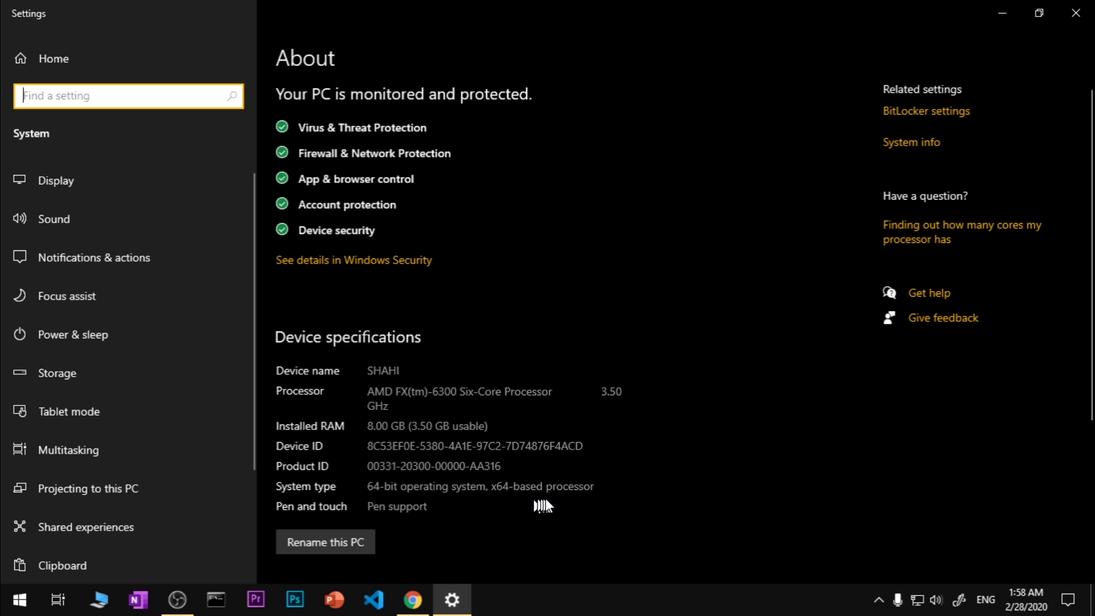
{"action": "left_click", "coordinate": [597, 493]}
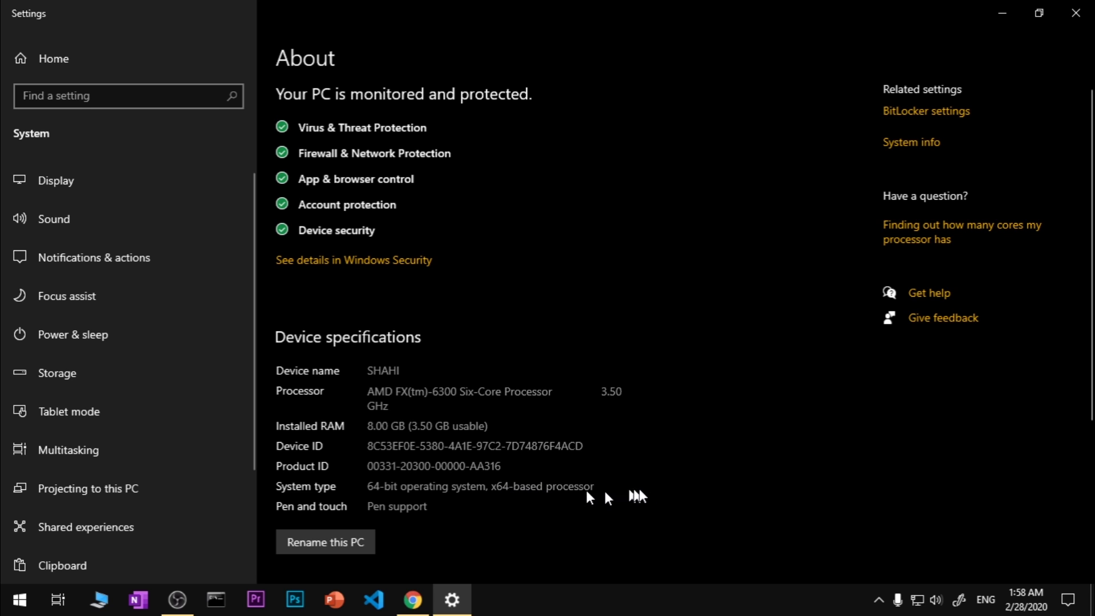
{"action": "left_click", "coordinate": [1077, 17]}
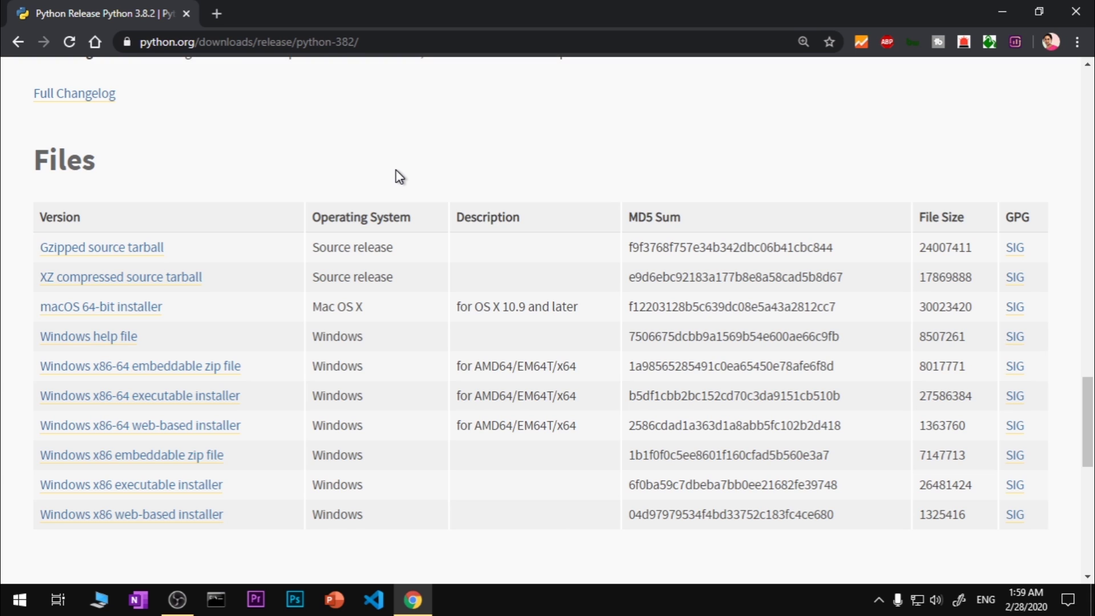
{"action": "key", "text": "super"}
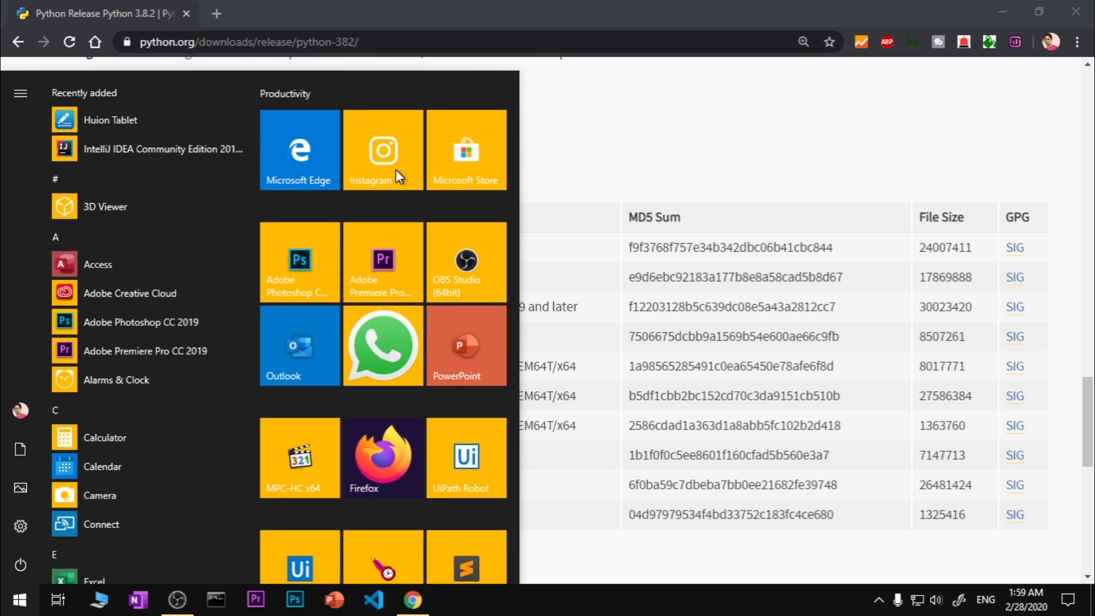
{"action": "key", "text": "super"}
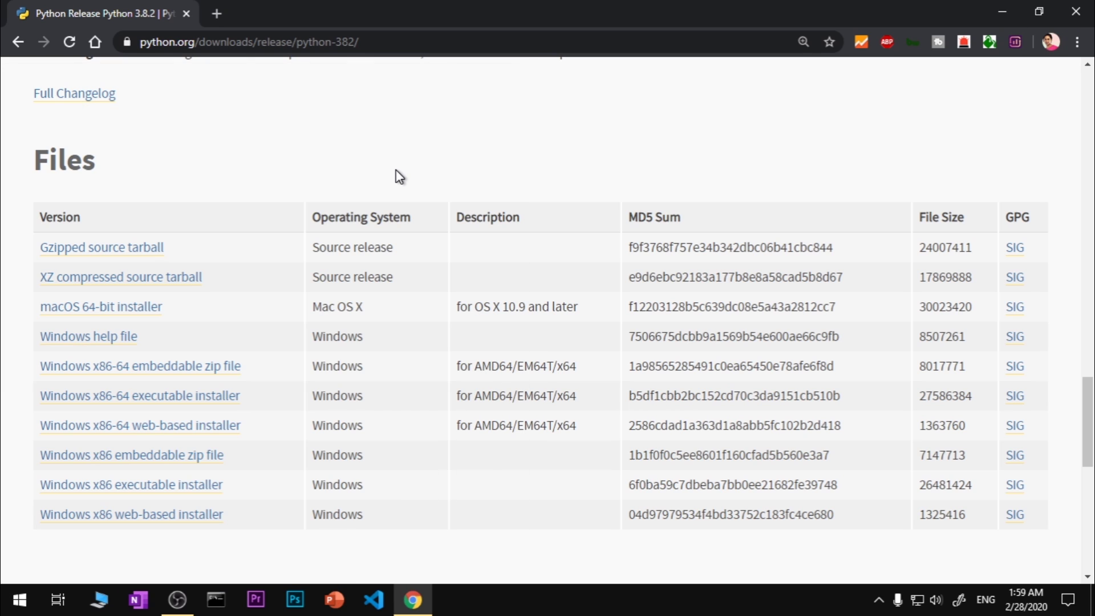
{"action": "key", "text": "super+Pause"}
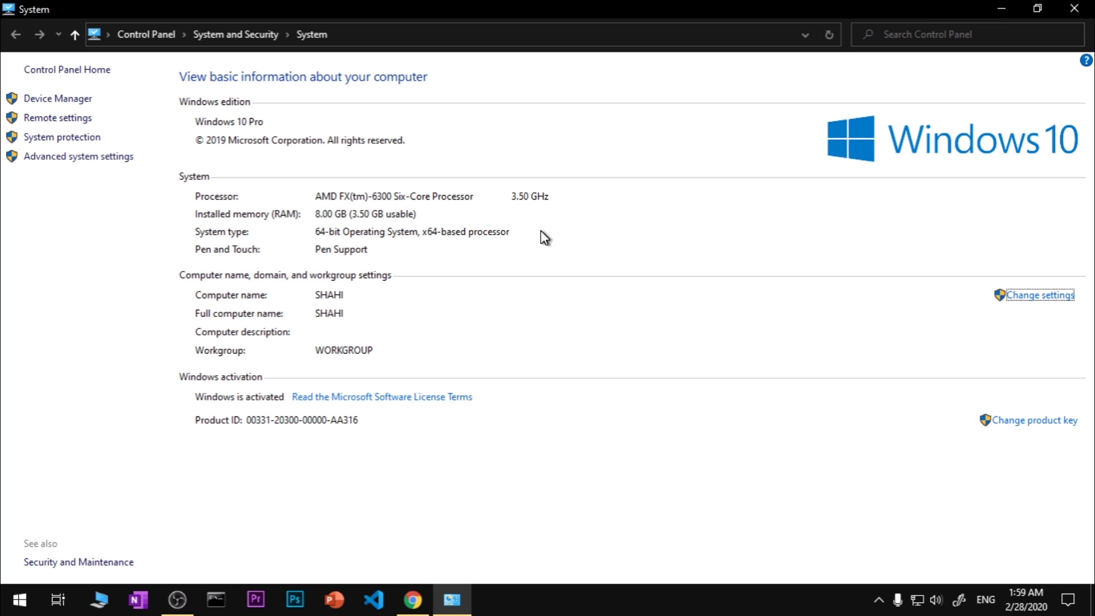
{"action": "left_click", "coordinate": [1074, 9]}
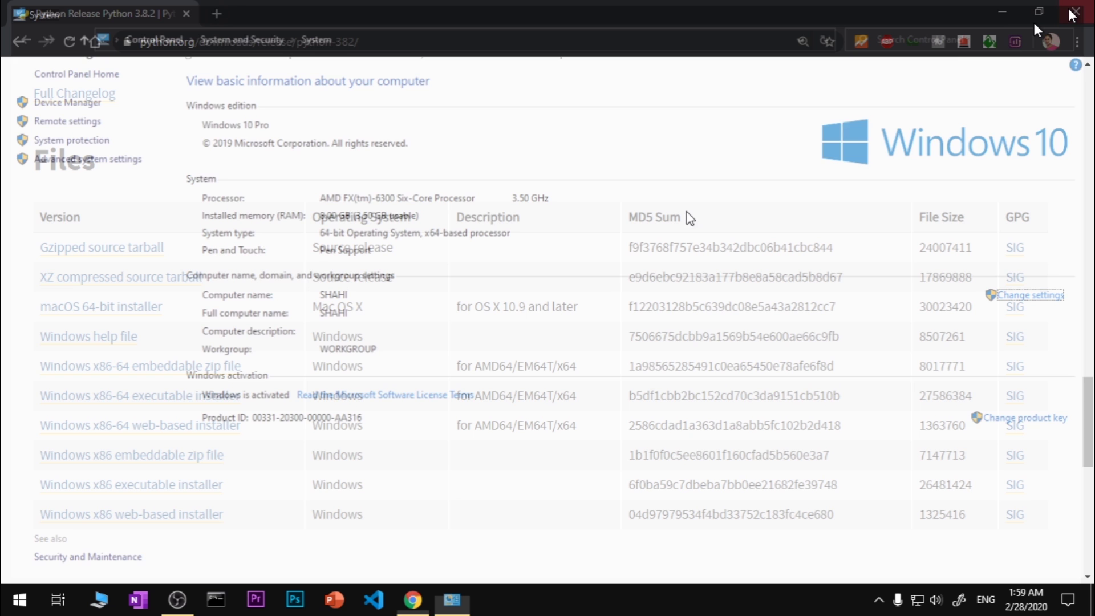
{"action": "key", "text": "super"}
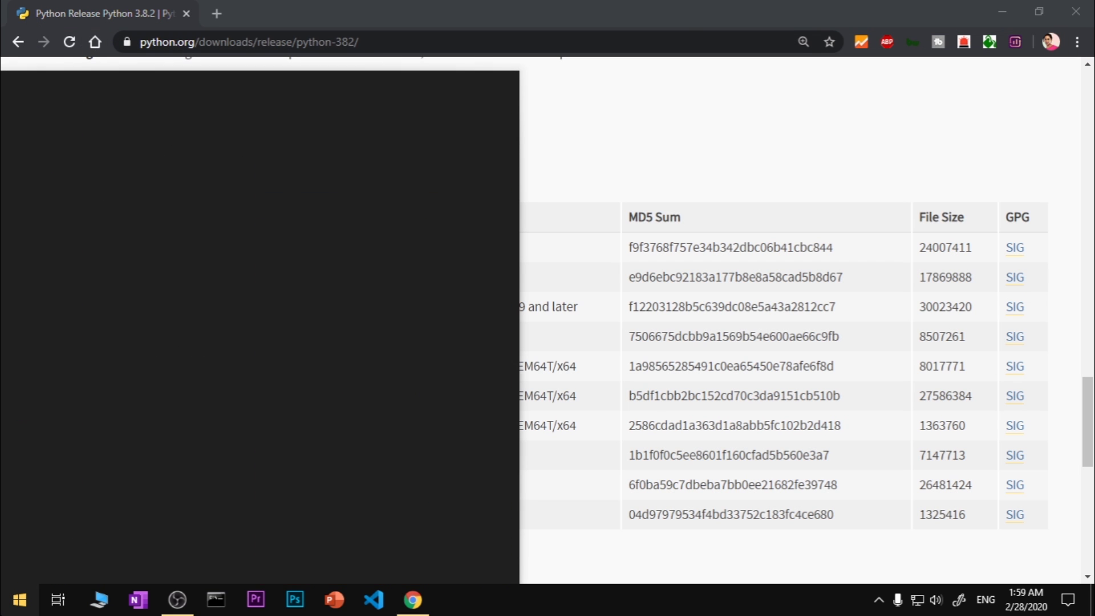
{"action": "type", "text": "con"}
{"action": "key", "text": "Return"}
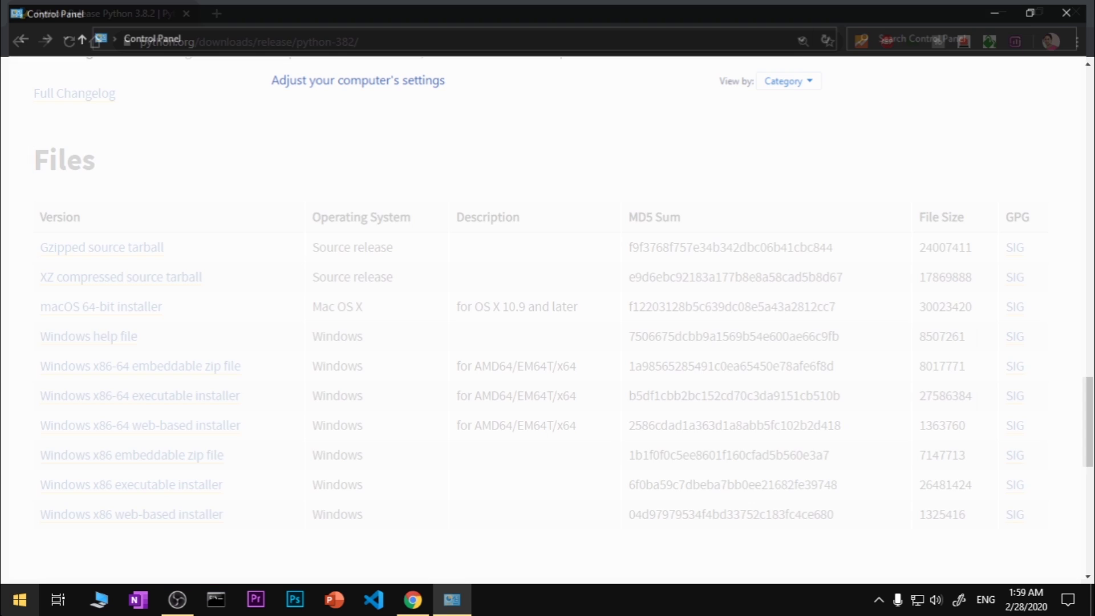
{"action": "left_click", "coordinate": [349, 118]}
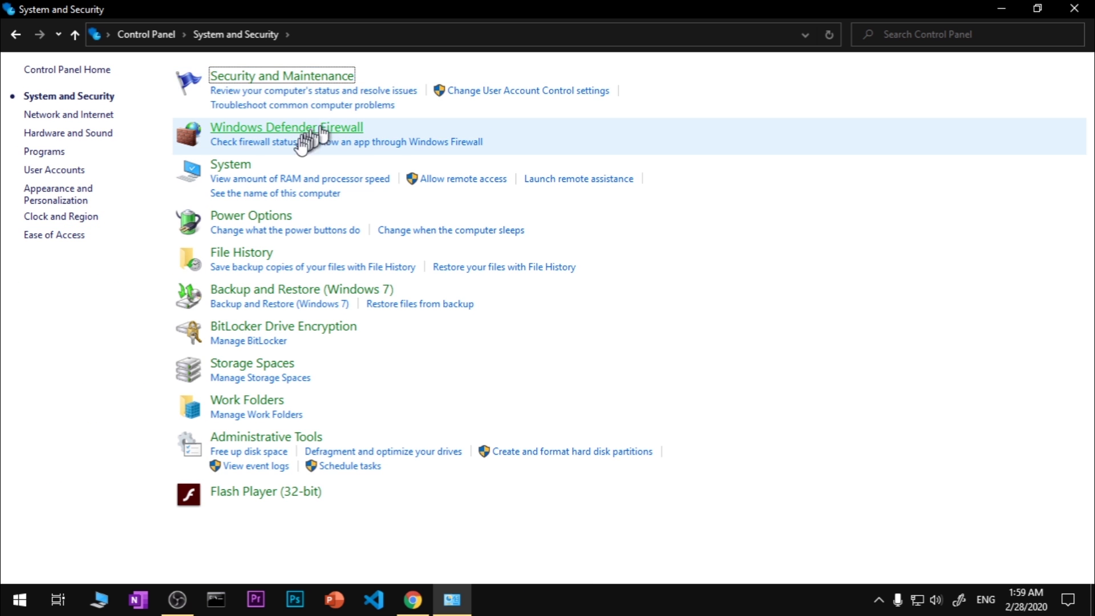
{"action": "left_click", "coordinate": [231, 167]}
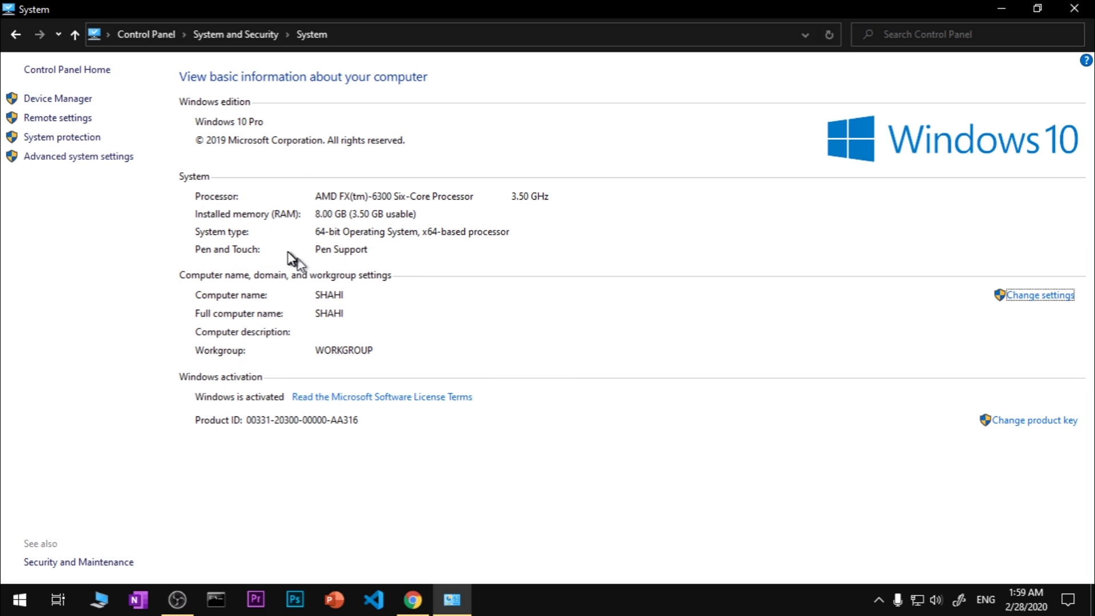
{"action": "left_click", "coordinate": [1080, 9]}
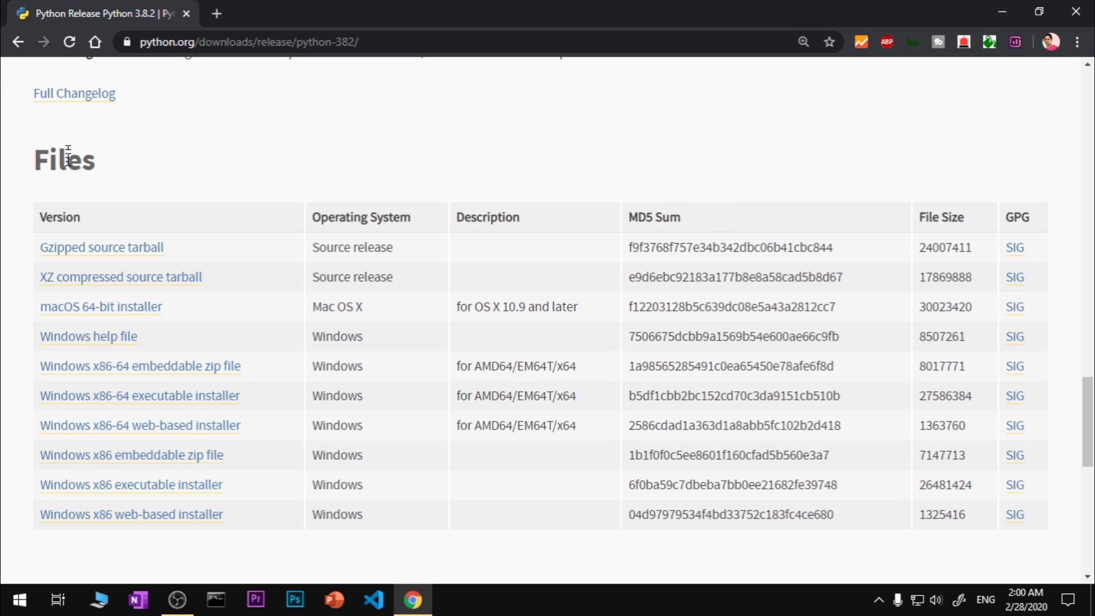
Highlight and then deselect the Files heading on the Python 3.8.2 release page.
{"action": "left_click_drag", "start_coordinate": [34, 161], "coordinate": [132, 168]}
{"action": "left_click", "coordinate": [213, 175]}
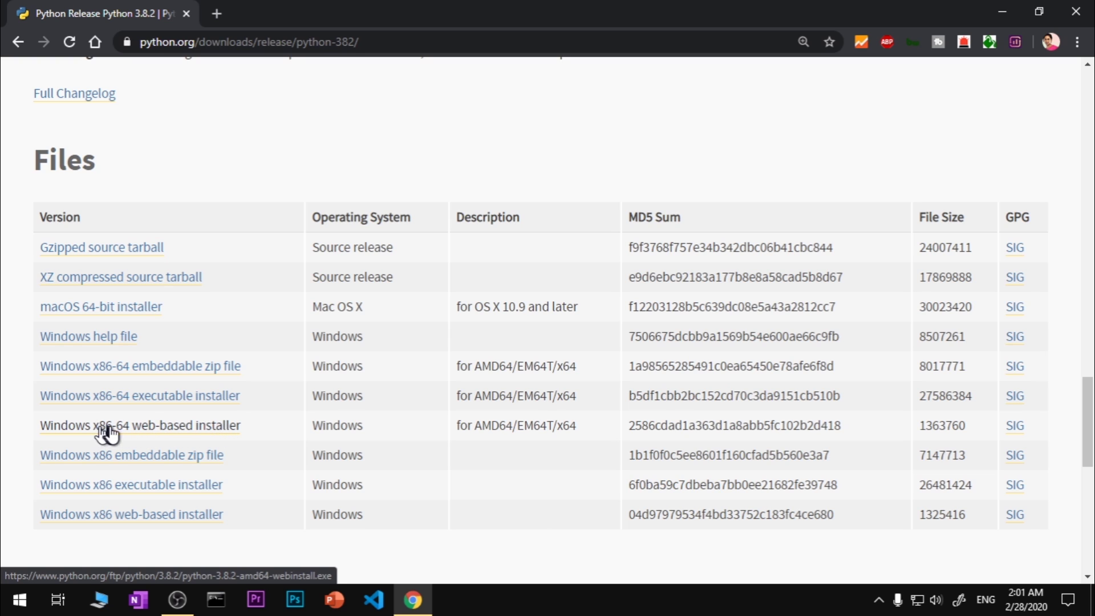
Download the Windows x86-64 web-based installer and run python-3.8.2-amd64.exe from the download shelf.
{"action": "left_click", "coordinate": [140, 434]}
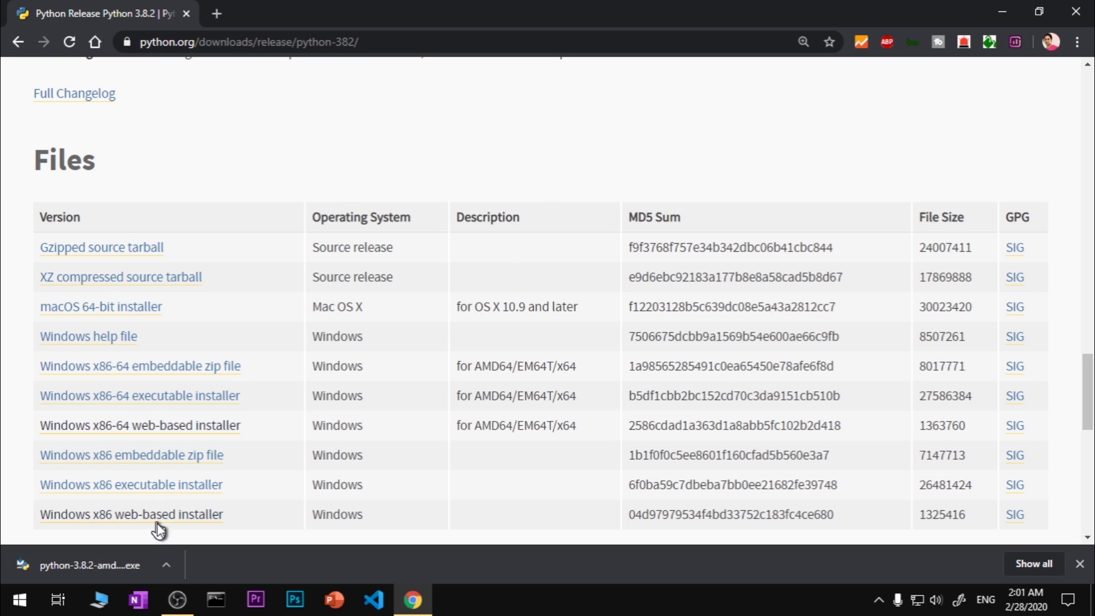
{"action": "left_click", "coordinate": [129, 563]}
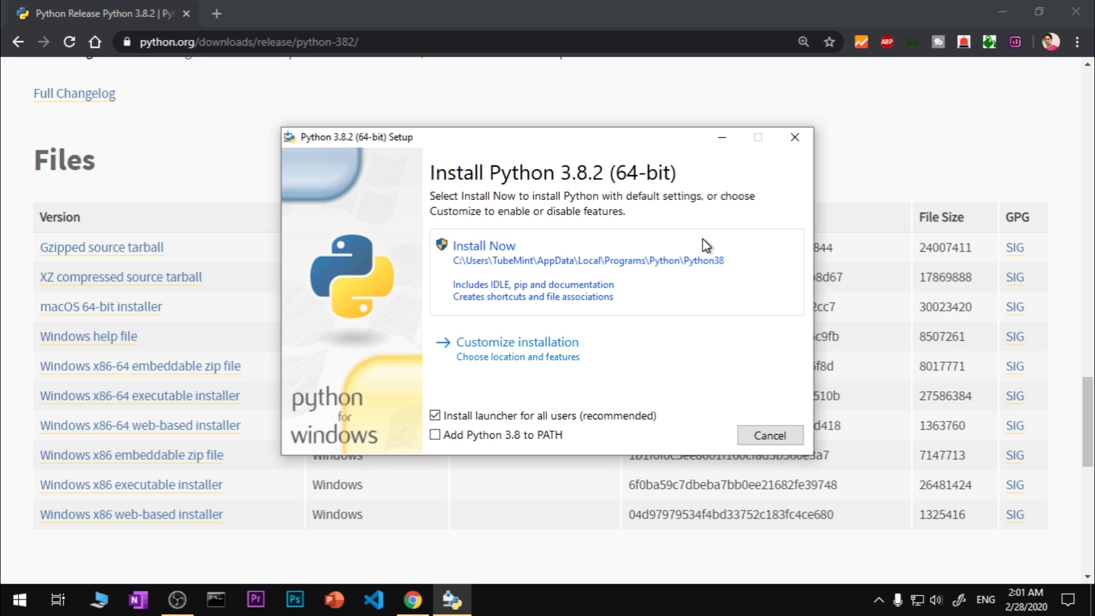
Tick 'Add Python 3.8 to PATH' and view the Optional Features page with every feature checked.
{"action": "left_click", "coordinate": [435, 438]}
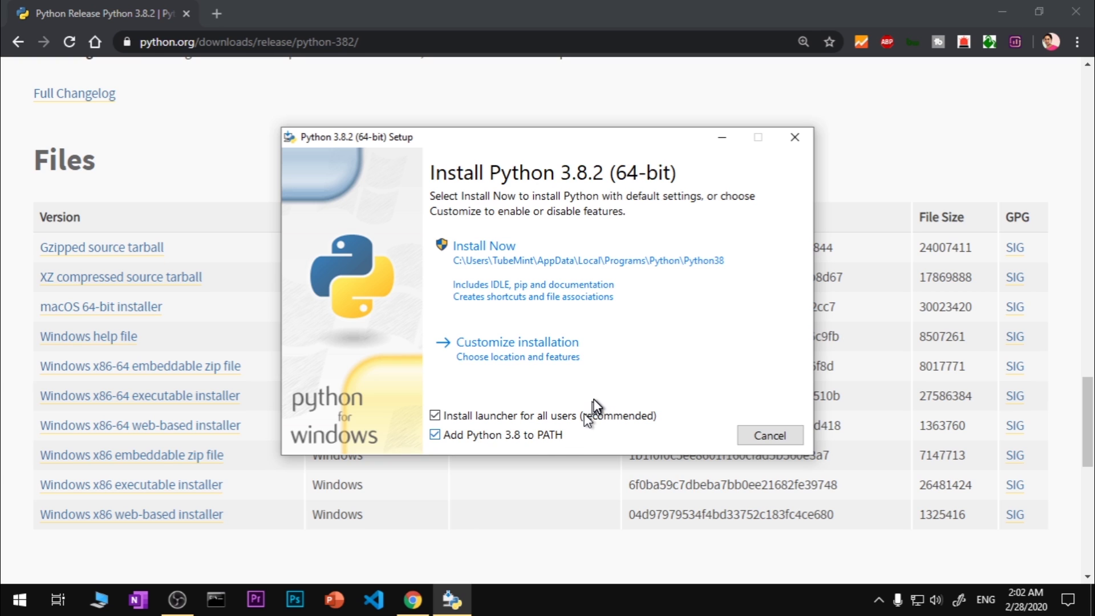
{"action": "left_click", "coordinate": [598, 361]}
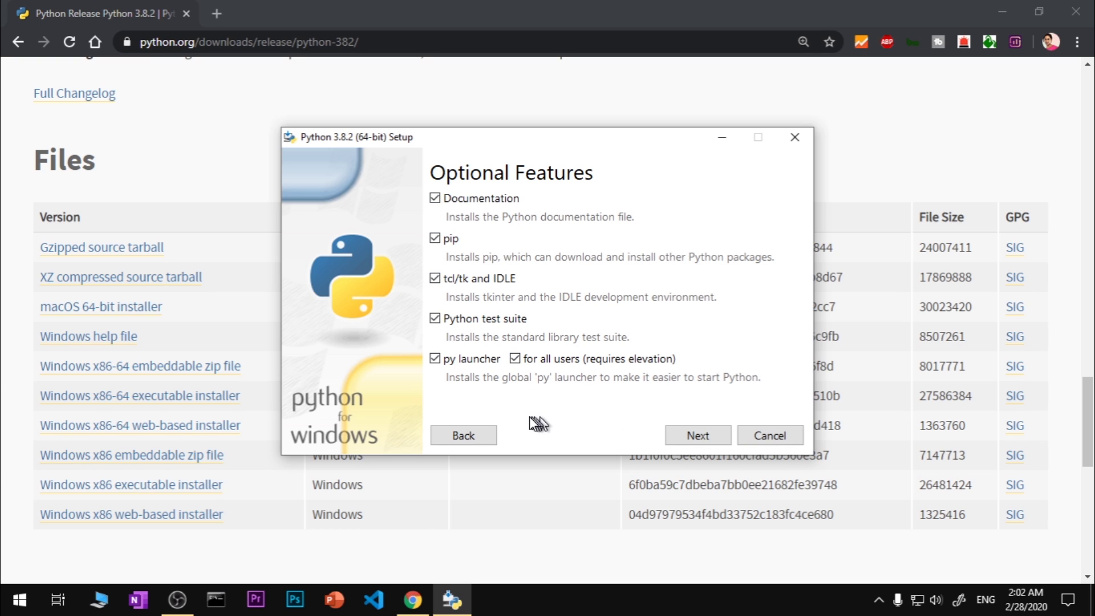
Go back from Optional Features to the main install page and let Install Now finish.
{"action": "left_click", "coordinate": [463, 436]}
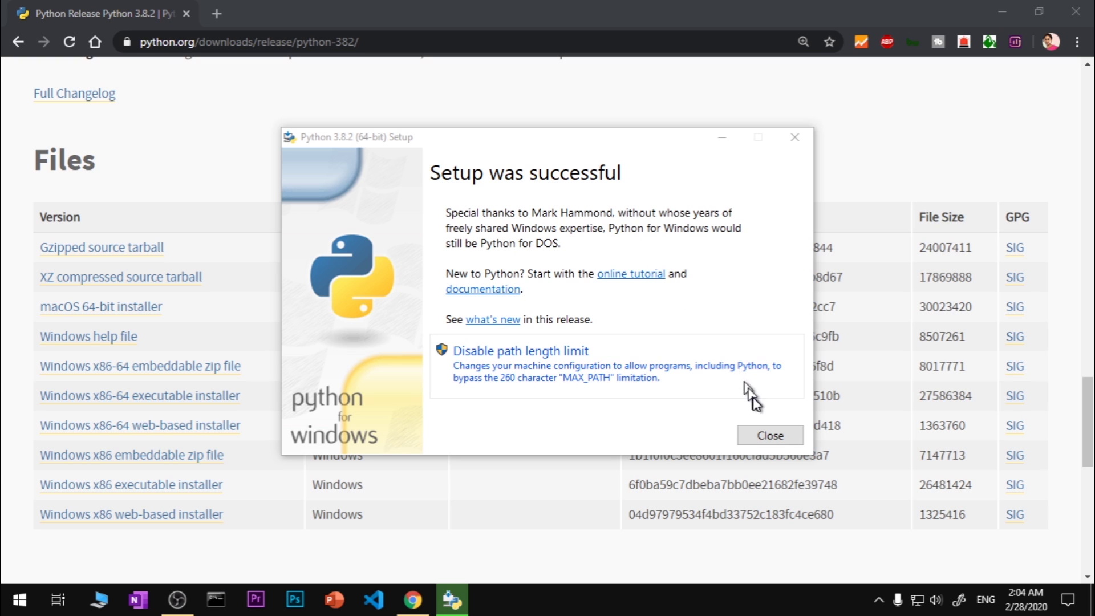
Close the finished setup and launch Command Prompt by searching 'cmd' in Start.
{"action": "left_click", "coordinate": [769, 439]}
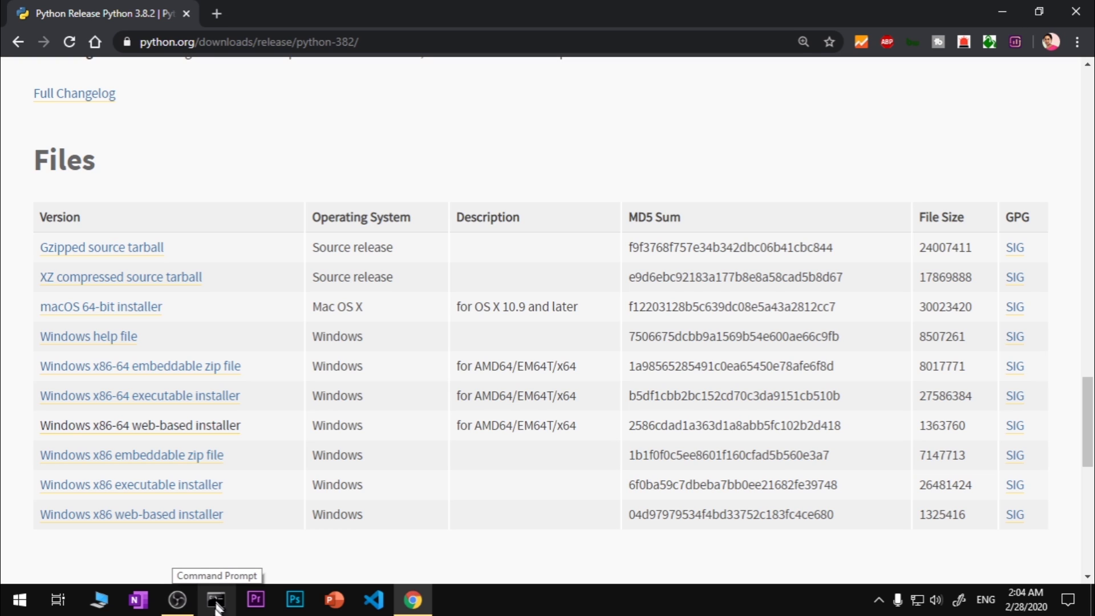
{"action": "left_click", "coordinate": [16, 604]}
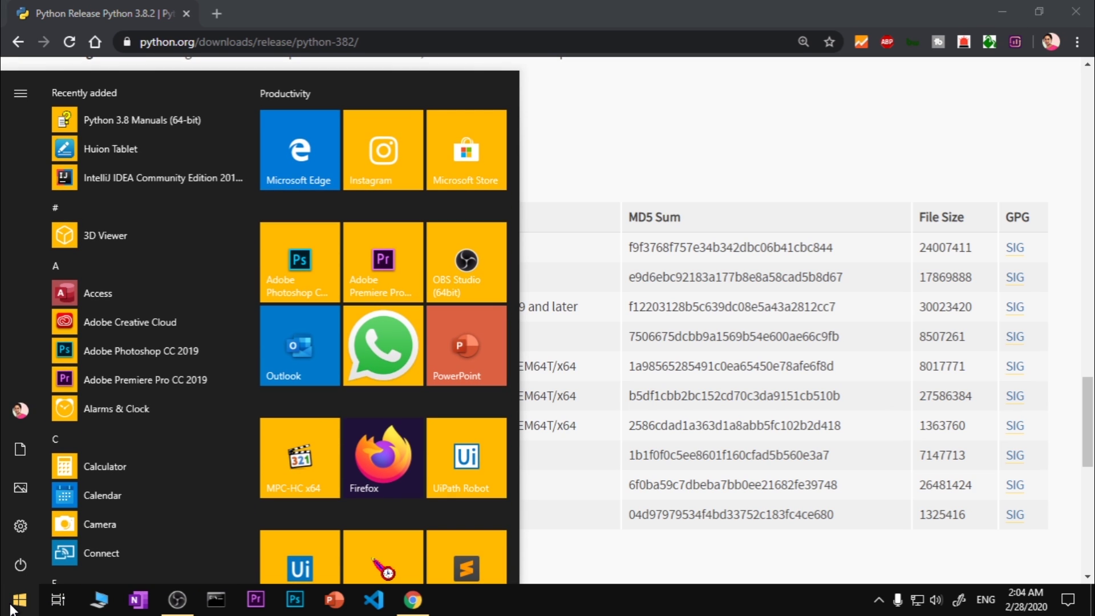
{"action": "type", "text": "cmd"}
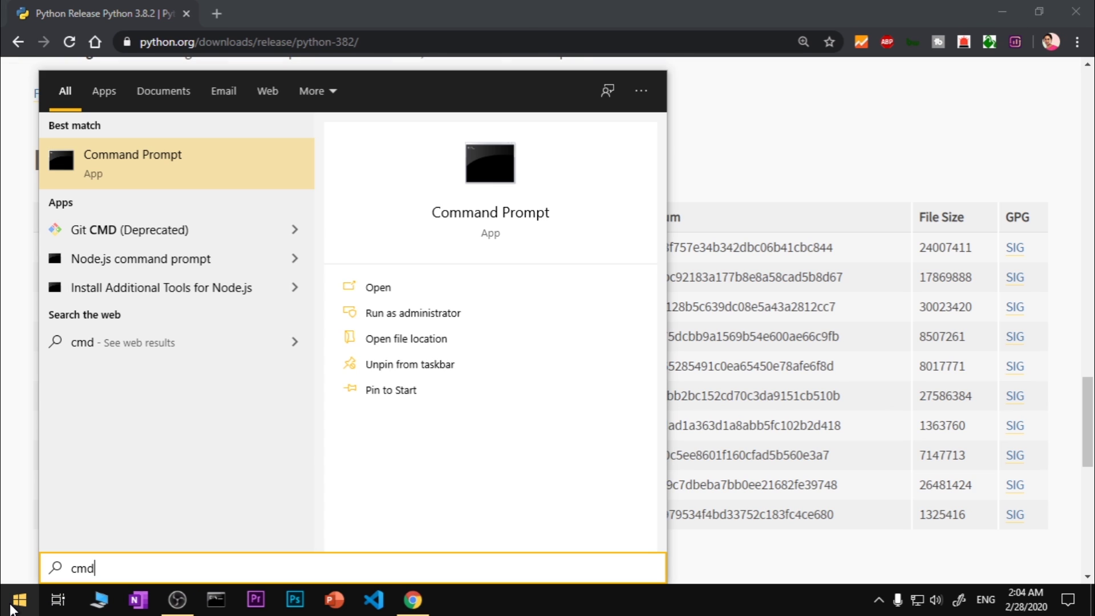
{"action": "key", "text": "Return"}
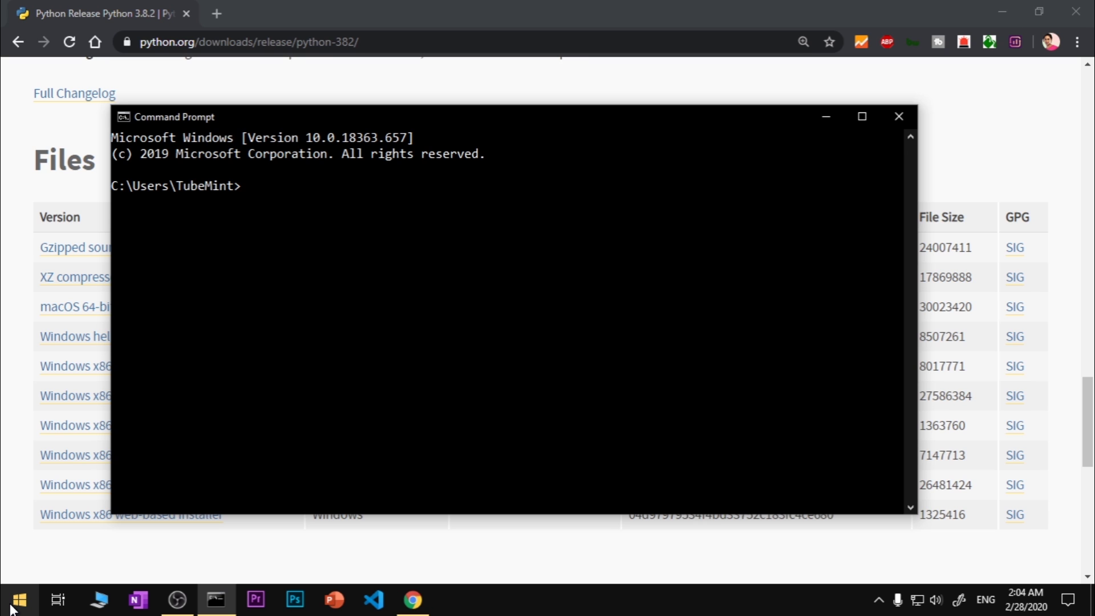
Open Python 3.8 Manuals and browse What's New in Python 3.8, jumping to Improved Modules.
{"action": "left_click", "coordinate": [7, 600]}
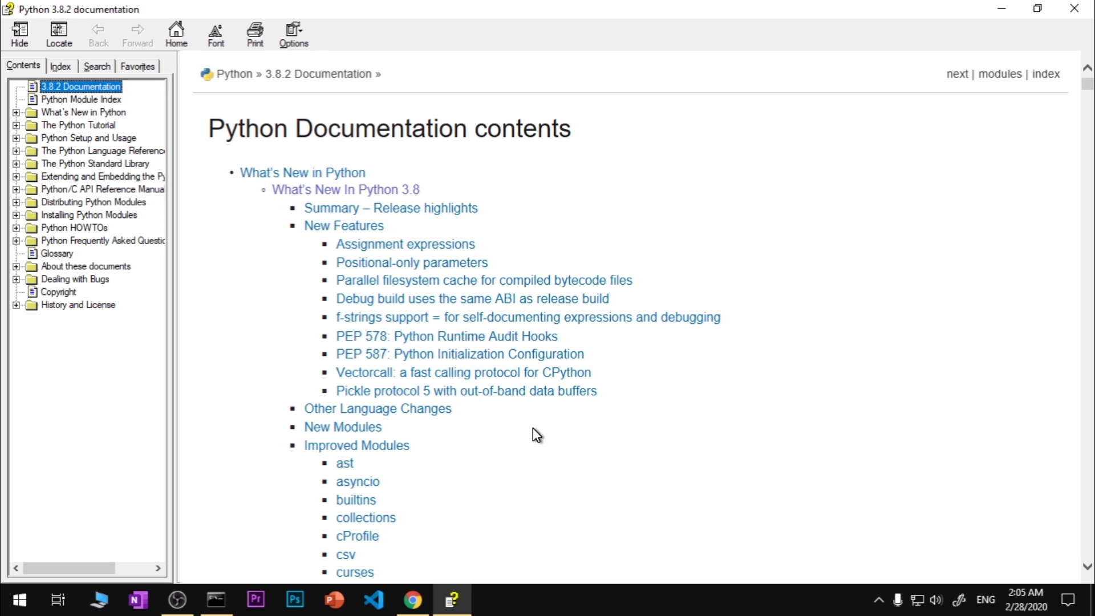
{"action": "scroll", "coordinate": [533, 429], "scroll_direction": "down", "scroll_amount": 20}
{"action": "scroll", "coordinate": [534, 429], "scroll_direction": "up", "scroll_amount": 3}
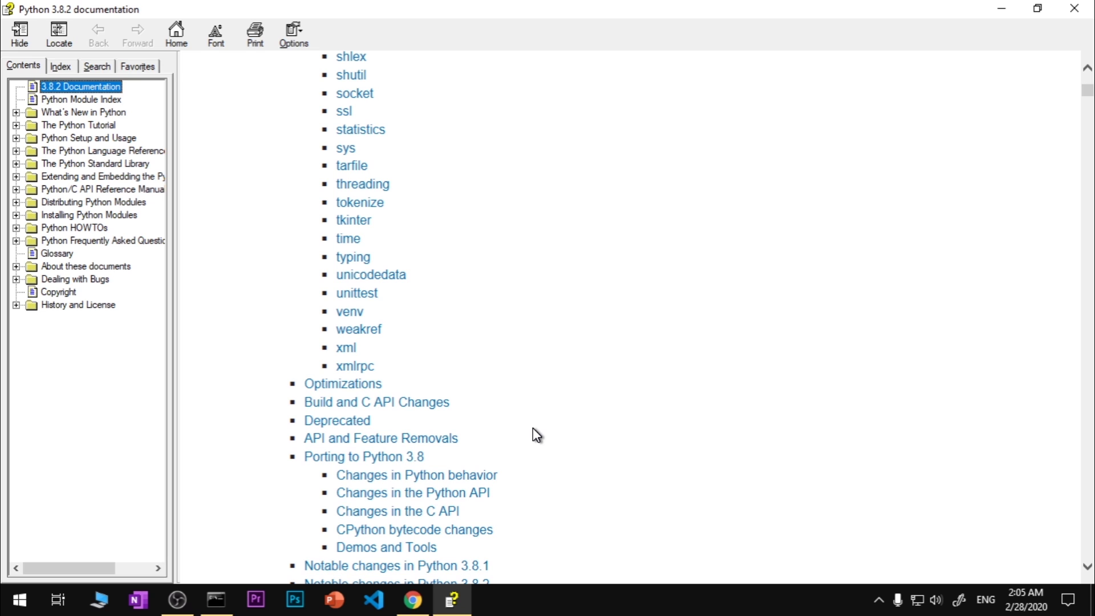
{"action": "scroll", "coordinate": [536, 435], "scroll_direction": "up", "scroll_amount": 10}
{"action": "scroll", "coordinate": [536, 434], "scroll_direction": "up", "scroll_amount": 6}
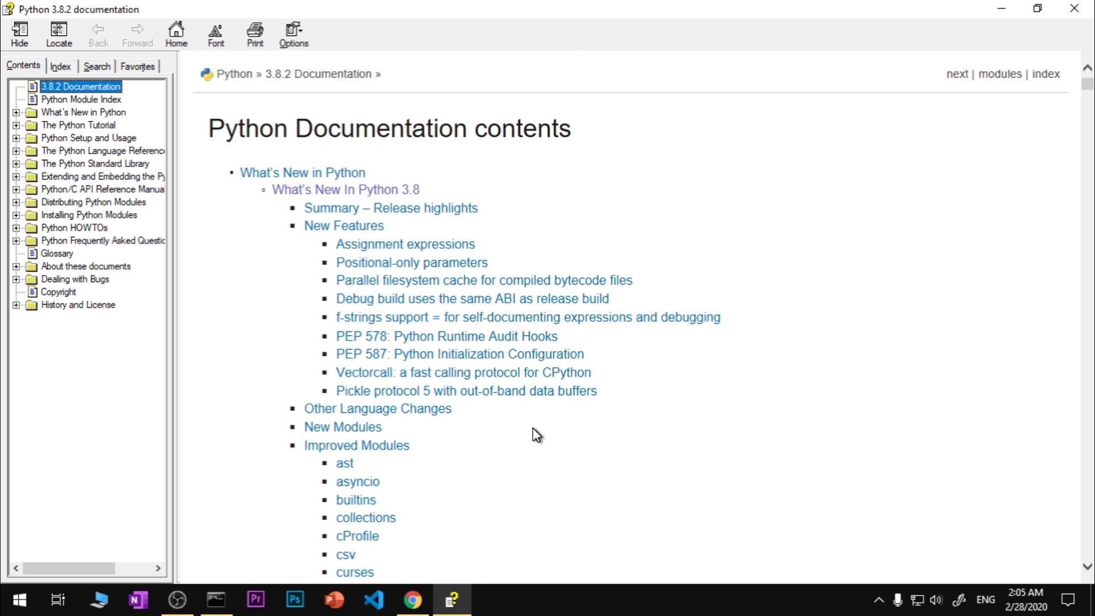
{"action": "left_click", "coordinate": [306, 451]}
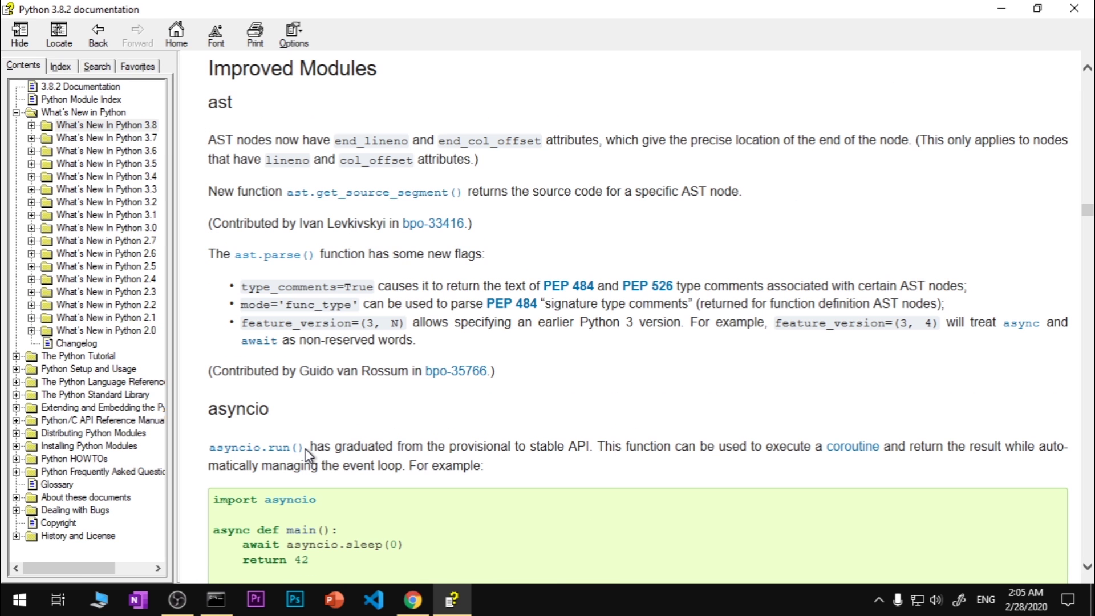
{"action": "scroll", "coordinate": [353, 402], "scroll_direction": "down", "scroll_amount": 15}
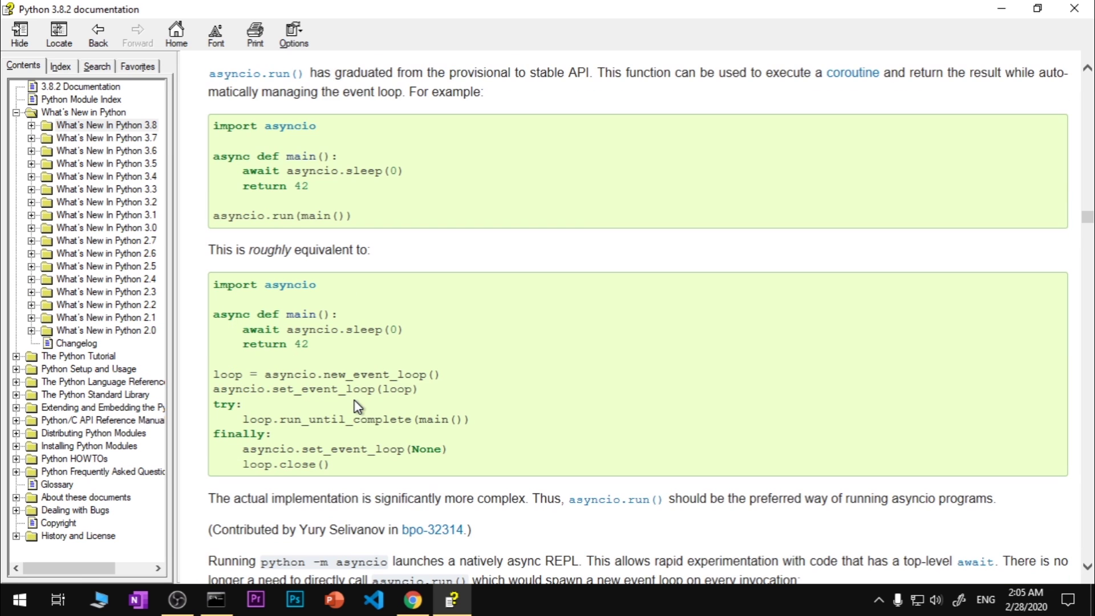
{"action": "scroll", "coordinate": [352, 402], "scroll_direction": "down", "scroll_amount": 5}
{"action": "scroll", "coordinate": [355, 401], "scroll_direction": "down", "scroll_amount": 20}
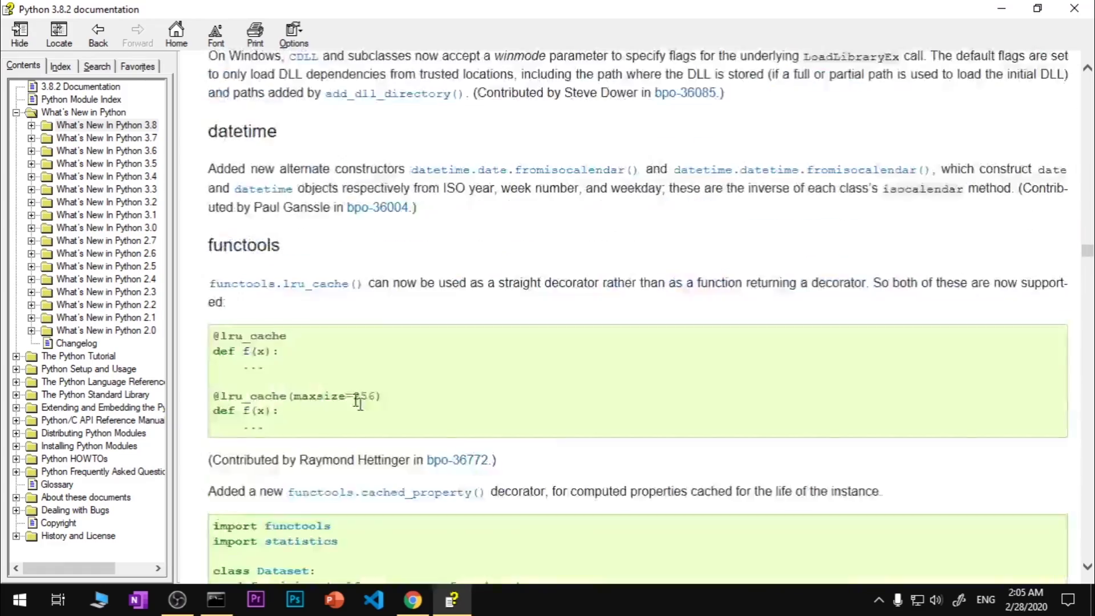
{"action": "scroll", "coordinate": [357, 407], "scroll_direction": "down", "scroll_amount": 20}
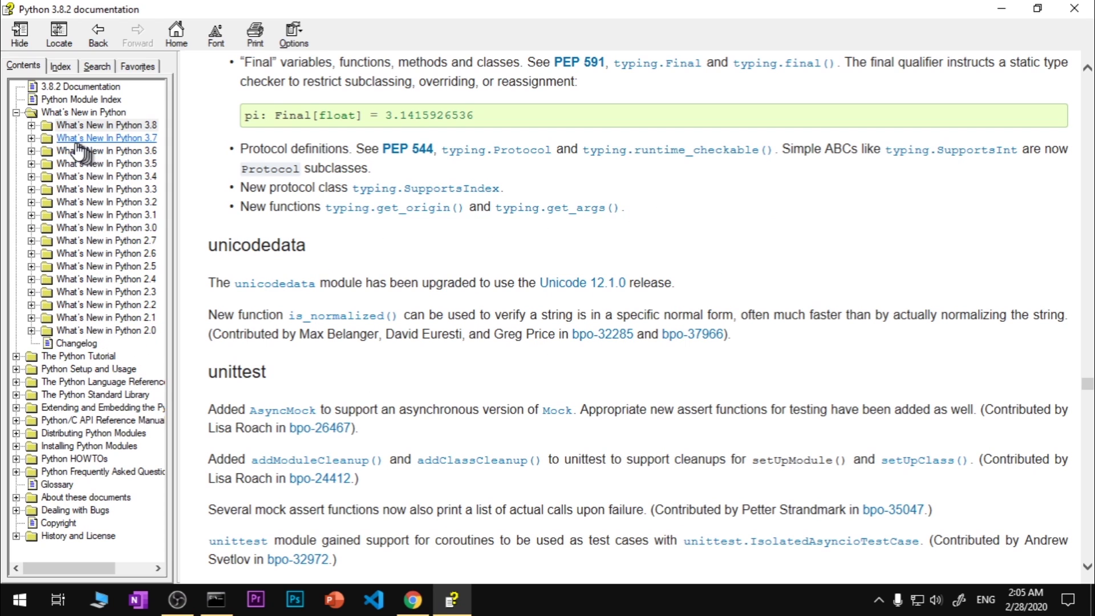
Open the 'Summary – Release highlights' section, then minimize the documentation.
{"action": "left_click", "coordinate": [48, 128]}
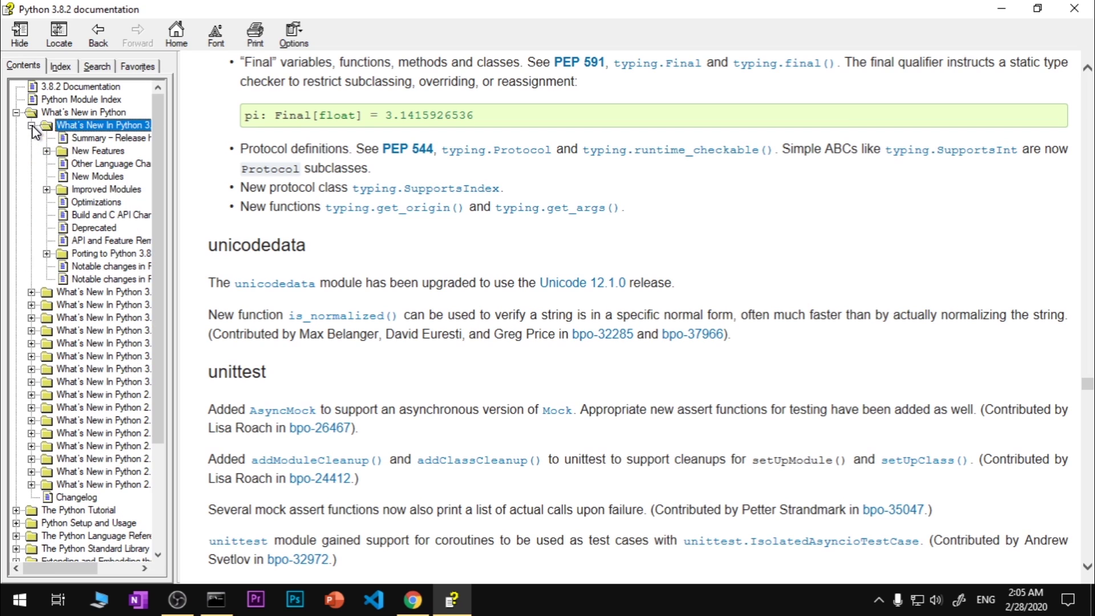
{"action": "left_click", "coordinate": [80, 139]}
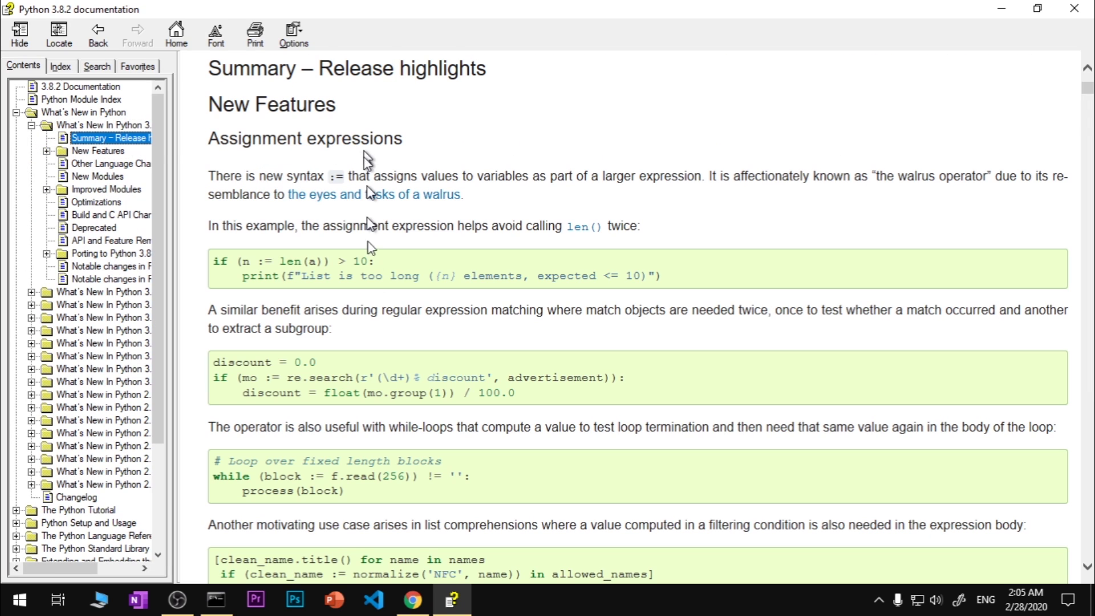
{"action": "left_click", "coordinate": [1001, 8]}
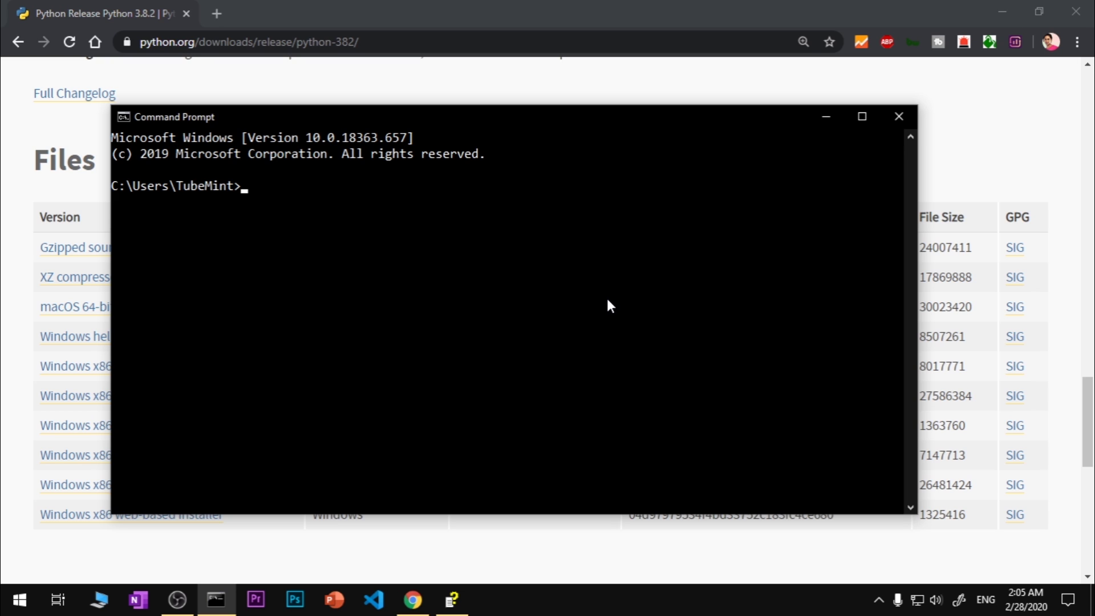
Try python -version, which fails, then run python -V to show Python 3.8.2.
{"action": "type", "text": "python -version"}
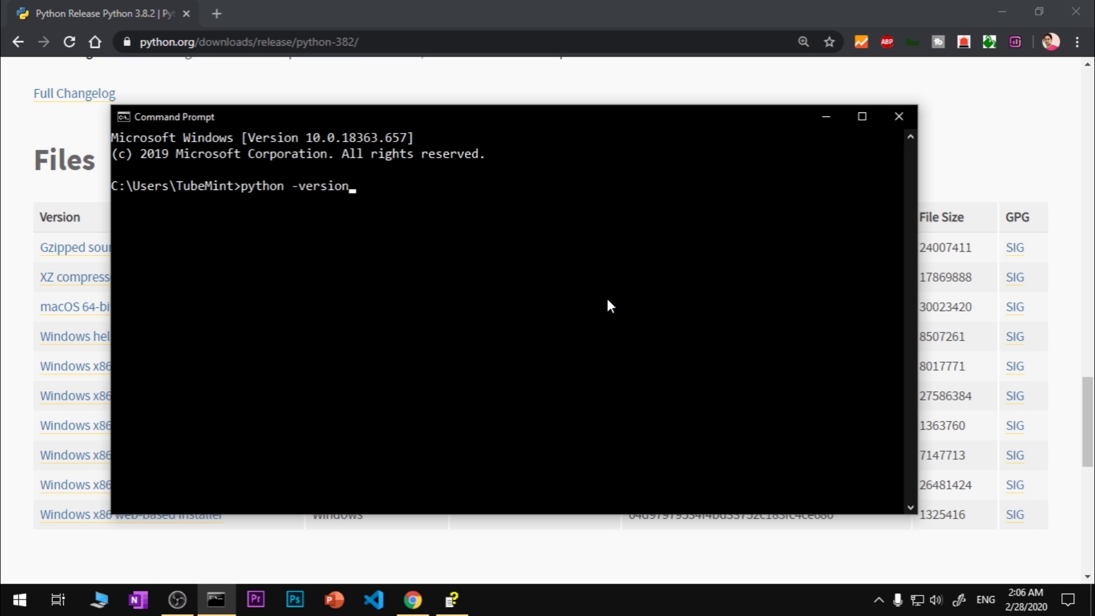
{"action": "key", "text": "Return"}
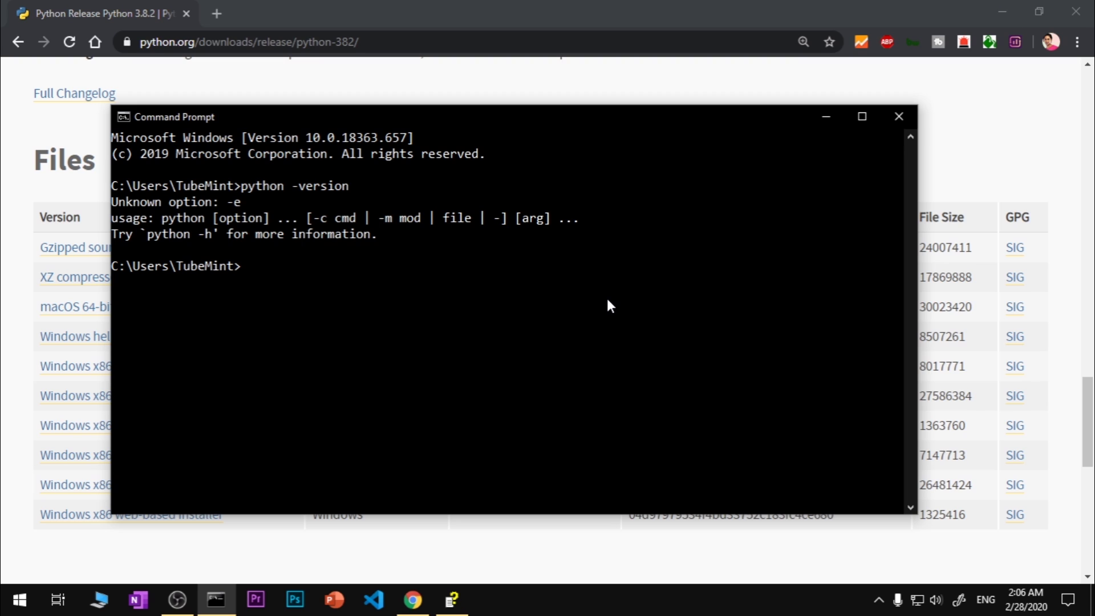
{"action": "key", "text": "Up"}
{"action": "key", "text": "BackSpace"}
{"action": "key", "text": "BackSpace"}
{"action": "key", "text": "BackSpace"}
{"action": "key", "text": "BackSpace"}
{"action": "key", "text": "BackSpace"}
{"action": "key", "text": "BackSpace"}
{"action": "key", "text": "BackSpace"}
{"action": "type", "text": "V"}
{"action": "key", "text": "Return"}
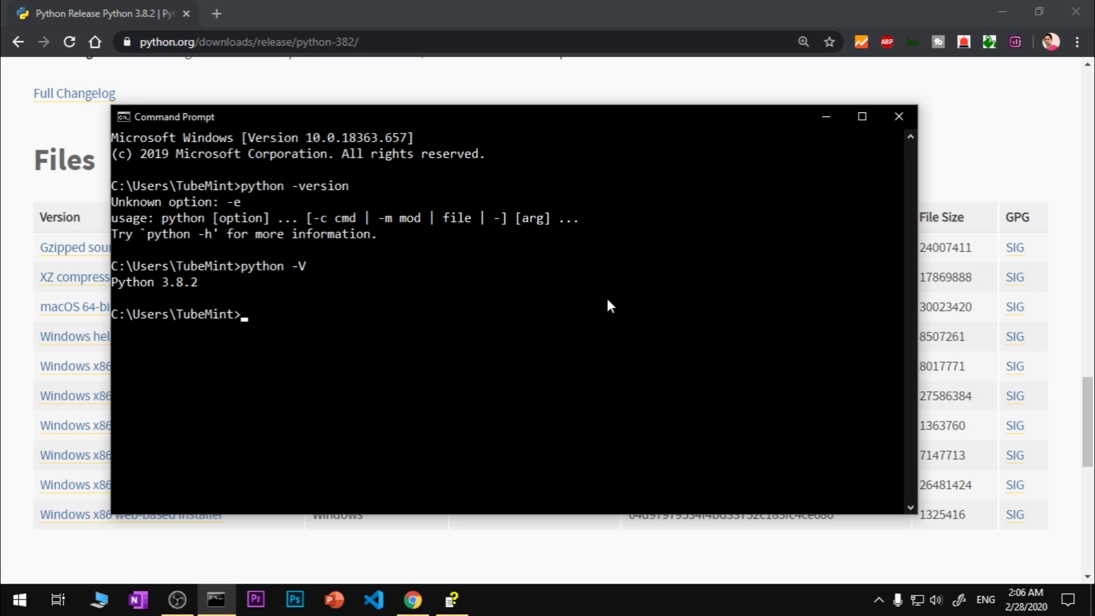
Run python --version to confirm Python 3.8.2, then type python at the prompt.
{"action": "key", "text": "Up"}
{"action": "key", "text": "Up"}
{"action": "key", "text": "Left"}
{"action": "key", "text": "Left"}
{"action": "key", "text": "Left"}
{"action": "key", "text": "Left"}
{"action": "key", "text": "Left"}
{"action": "key", "text": "Left"}
{"action": "key", "text": "Left"}
{"action": "type", "text": "-"}
{"action": "key", "text": "Return"}
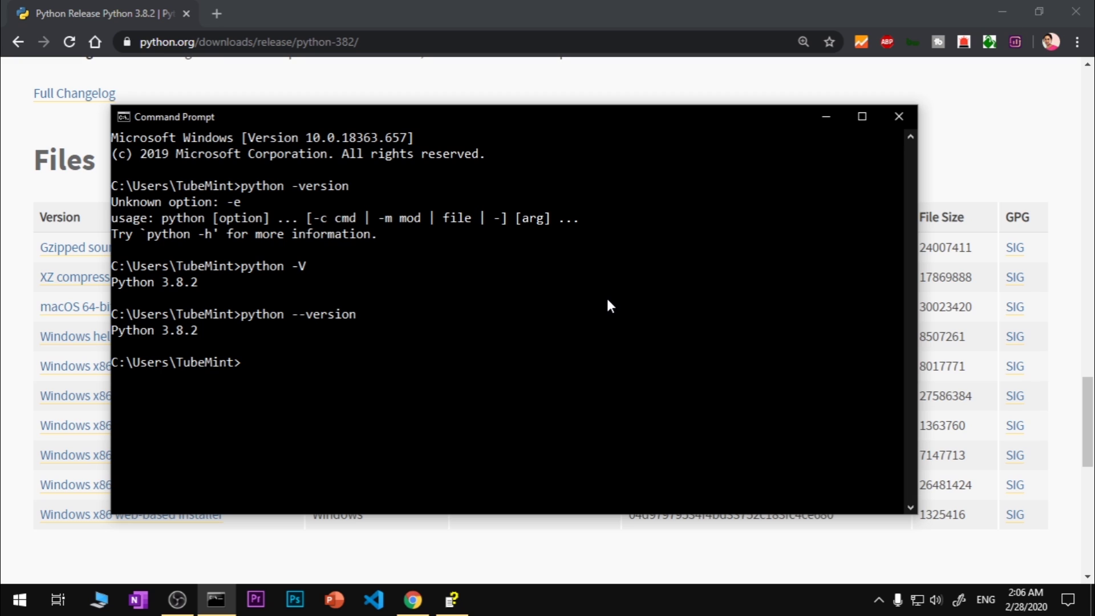
{"action": "type", "text": "python"}
Clear the Command Prompt window with cls.
{"action": "key", "text": "BackSpace"}
{"action": "key", "text": "BackSpace"}
{"action": "key", "text": "BackSpace"}
{"action": "key", "text": "BackSpace"}
{"action": "key", "text": "BackSpace"}
{"action": "key", "text": "BackSpace"}
{"action": "type", "text": "cls"}
{"action": "key", "text": "Return"}
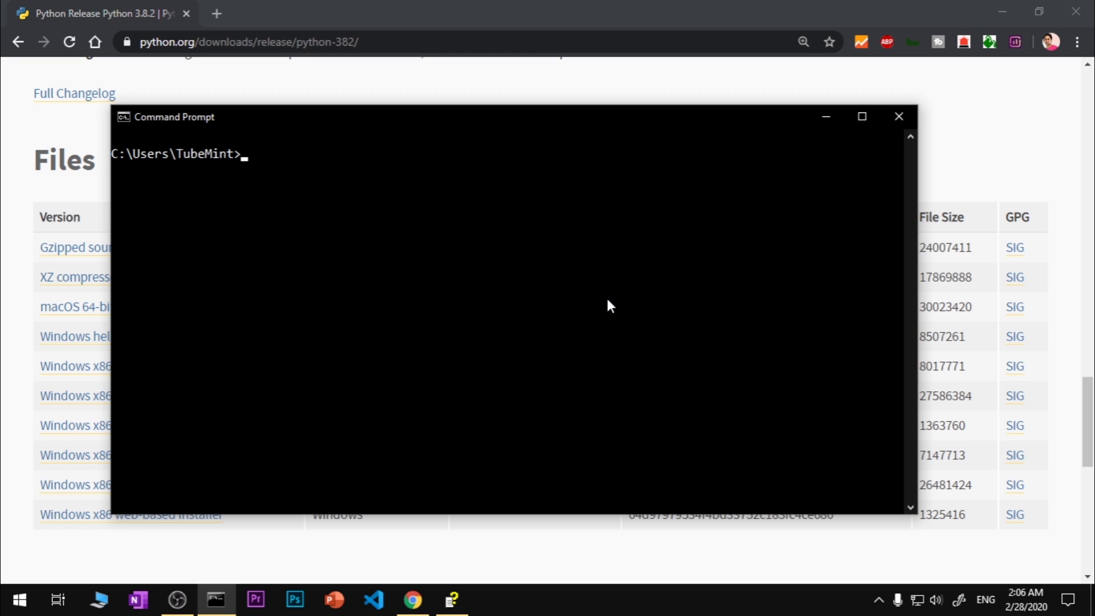
Start Python, evaluate 78+89 (167) and 12/2 (6.0), then exit the interpreter.
{"action": "type", "text": "python"}
{"action": "key", "text": "Return"}
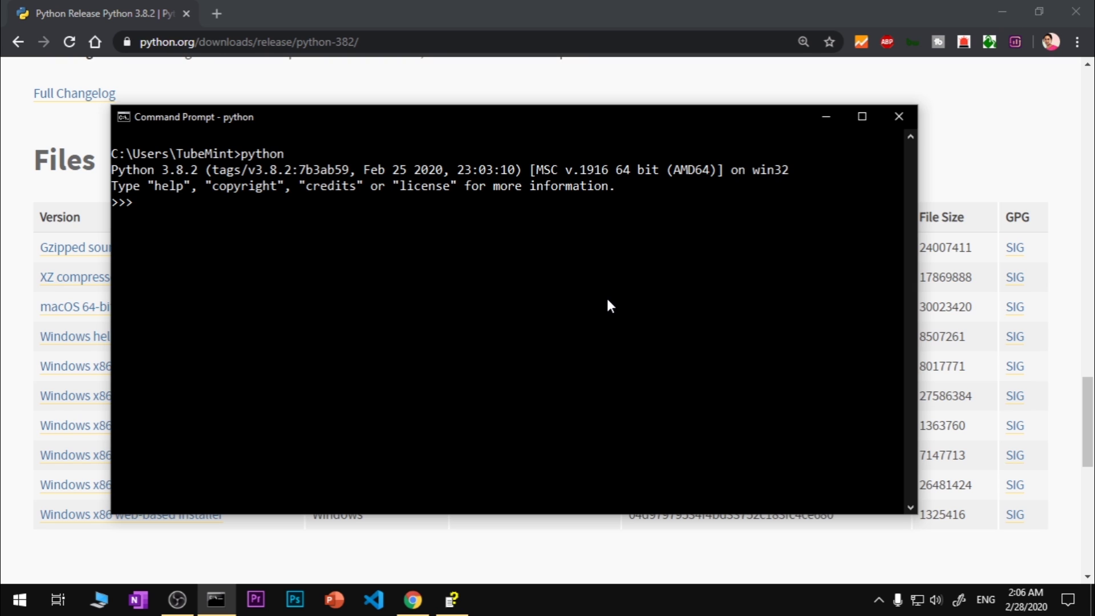
{"action": "type", "text": "78+89"}
{"action": "key", "text": "Return"}
{"action": "type", "text": "12/2"}
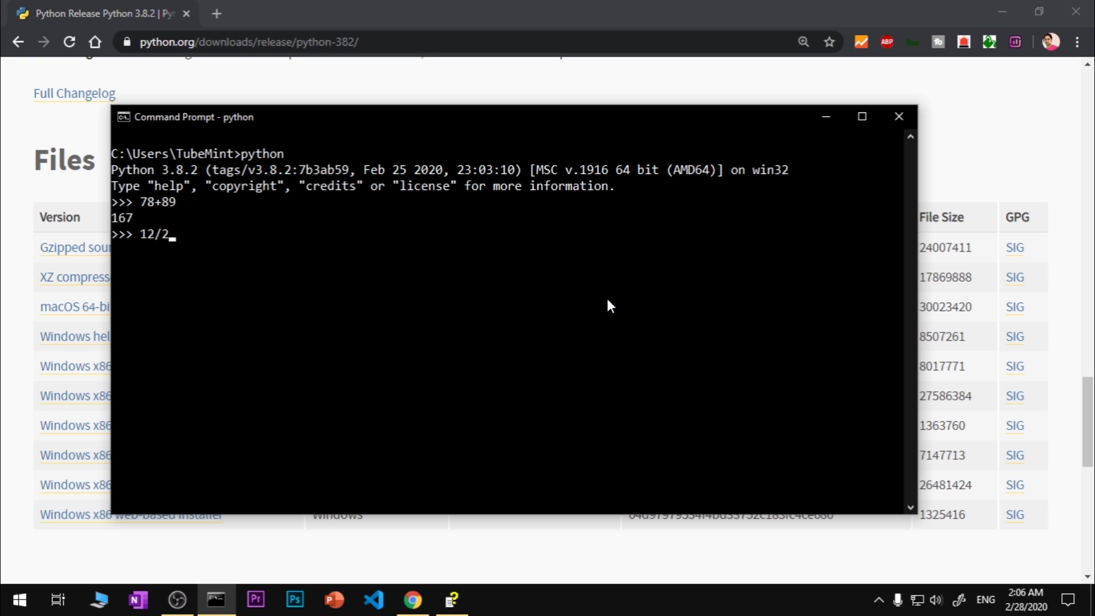
{"action": "key", "text": "Return"}
{"action": "type", "text": "exit()"}
{"action": "key", "text": "Return"}
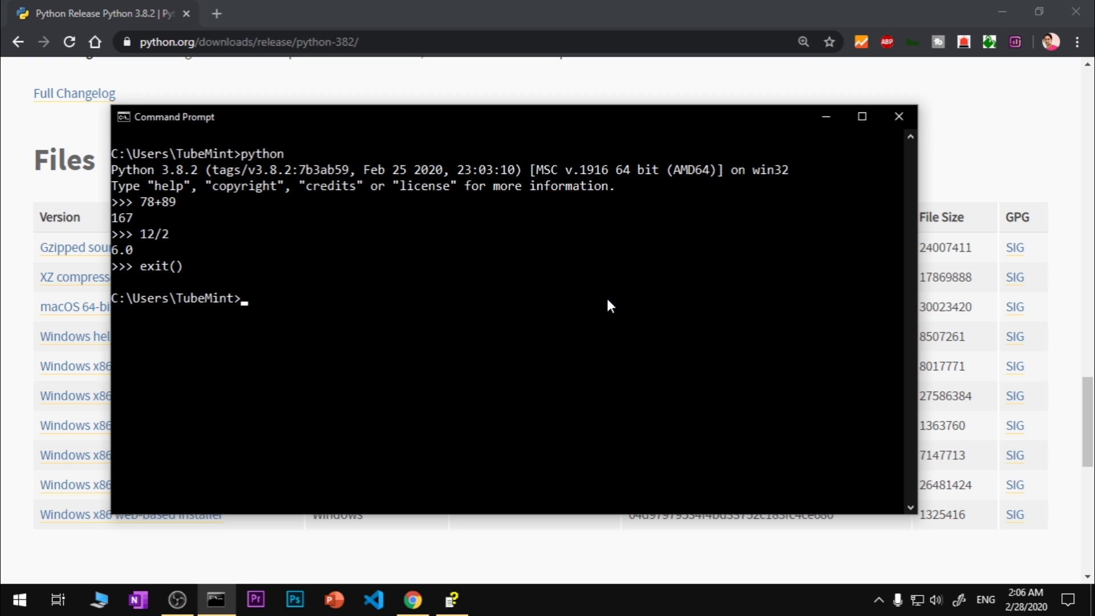
Change into Desktop\sandbox\pybox and open that folder in VS Code with 'code .'.
{"action": "type", "text": "cd Desktop\\sandbox"}
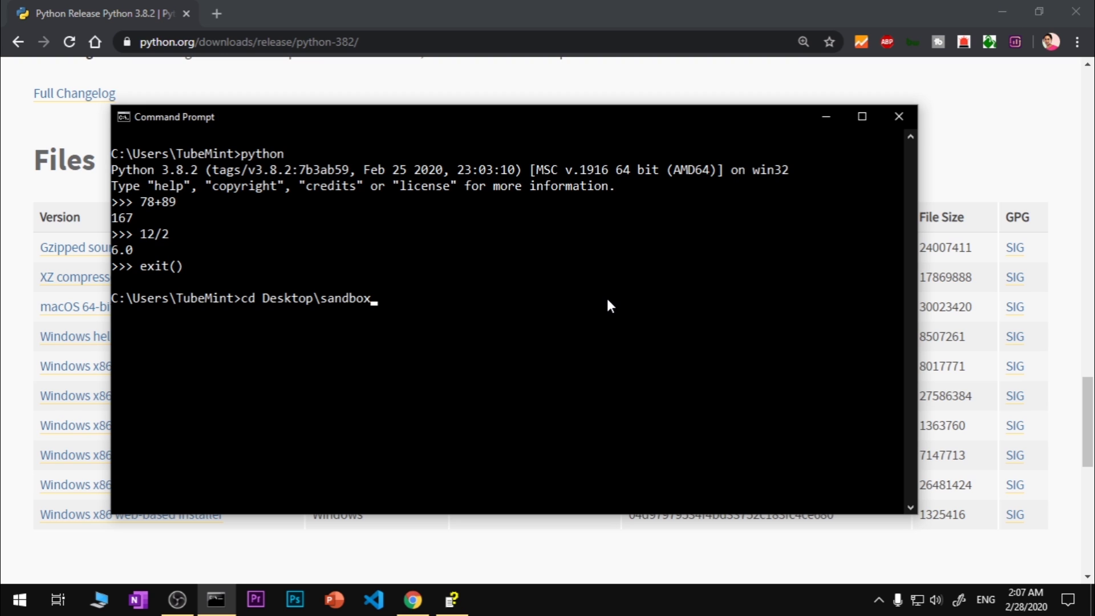
{"action": "type", "text": "\\pybox"}
{"action": "key", "text": "Return"}
{"action": "type", "text": "code ."}
{"action": "key", "text": "Return"}
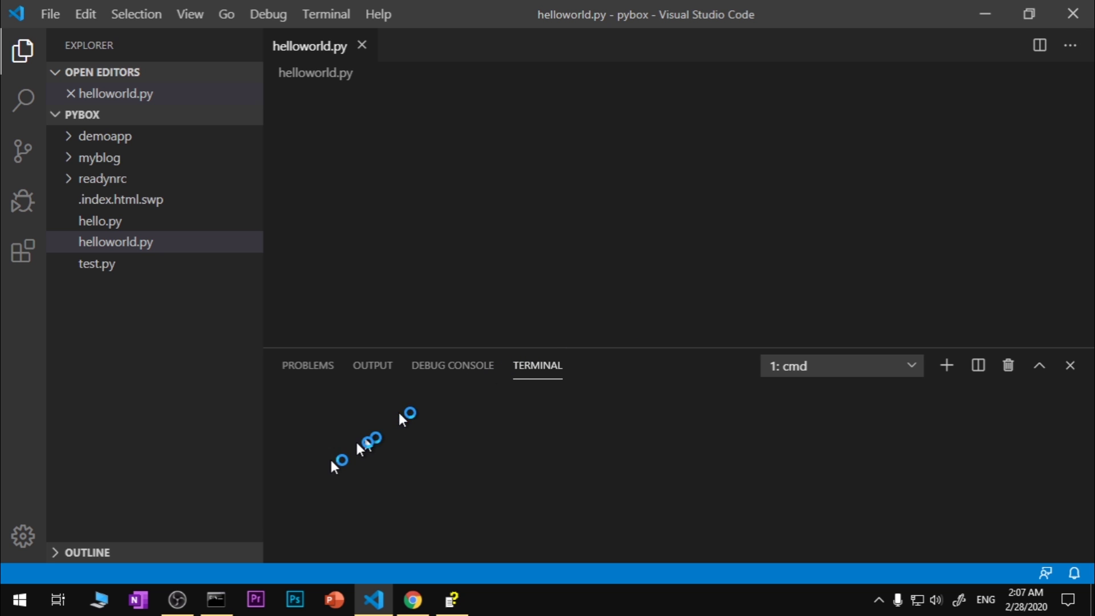
Bring the VS Code window forward and dismiss the IntelliCode language server notice.
{"action": "left_click", "coordinate": [216, 598]}
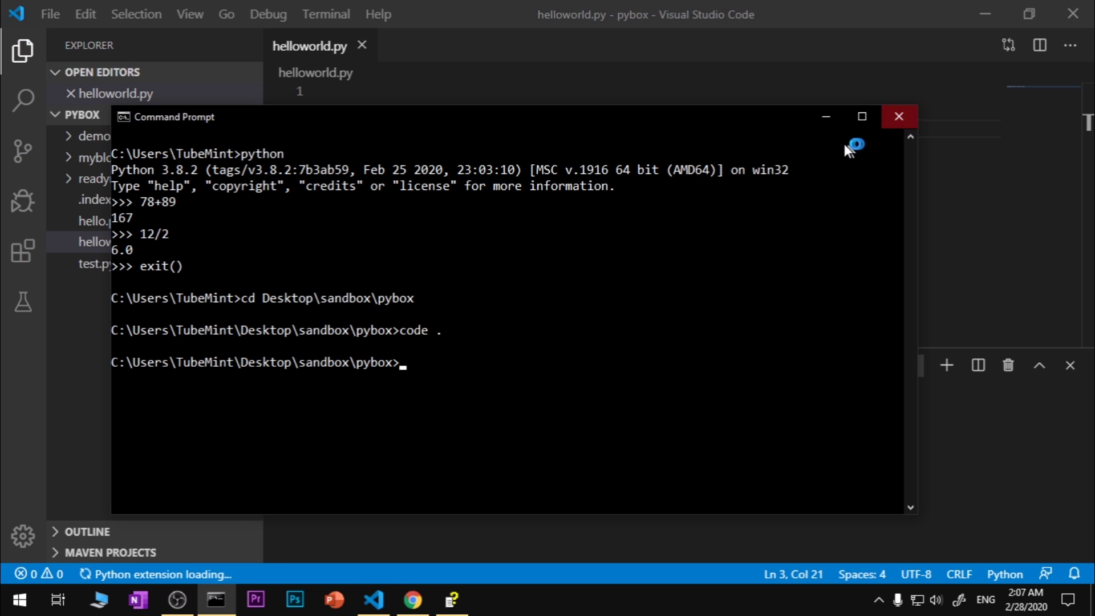
{"action": "left_click", "coordinate": [625, 91]}
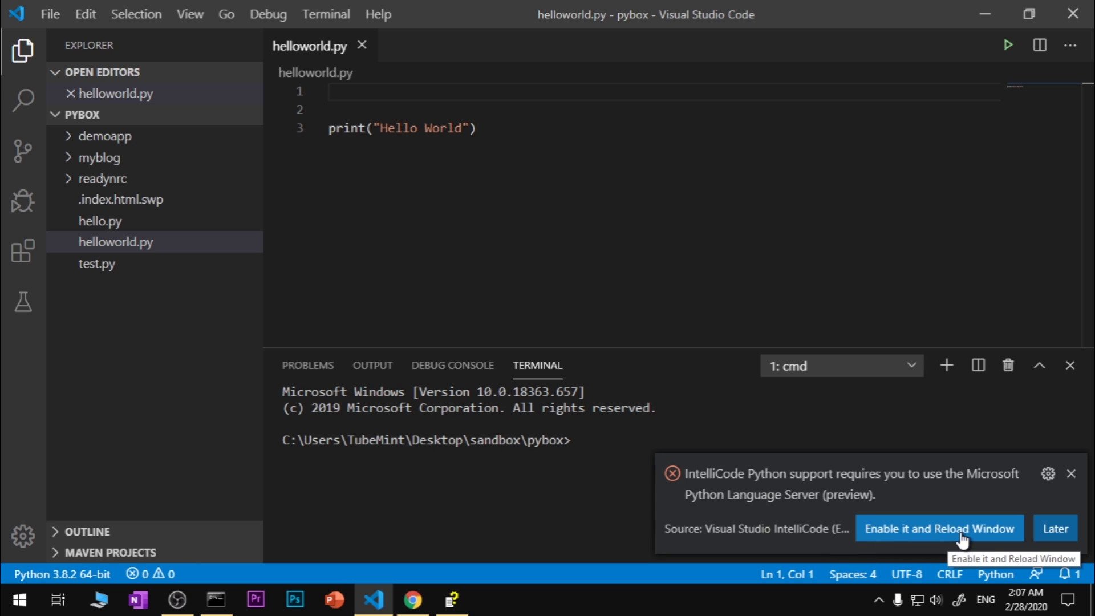
{"action": "left_click", "coordinate": [1071, 474]}
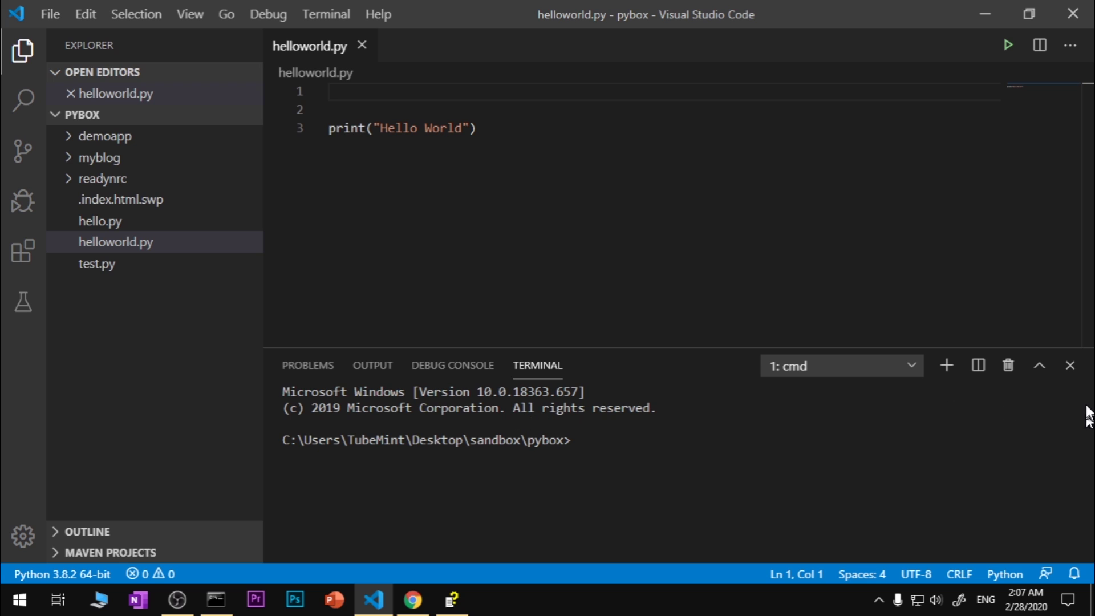
Close the terminal panel and add name = "TubeMint" above the print line.
{"action": "left_click", "coordinate": [1070, 365]}
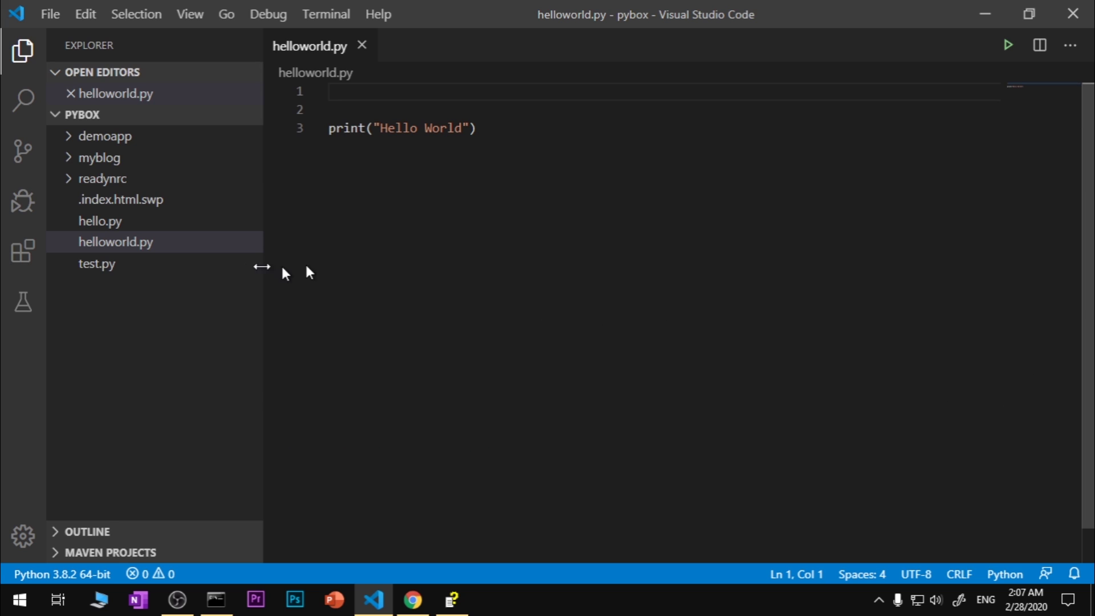
{"action": "left_click", "coordinate": [87, 242]}
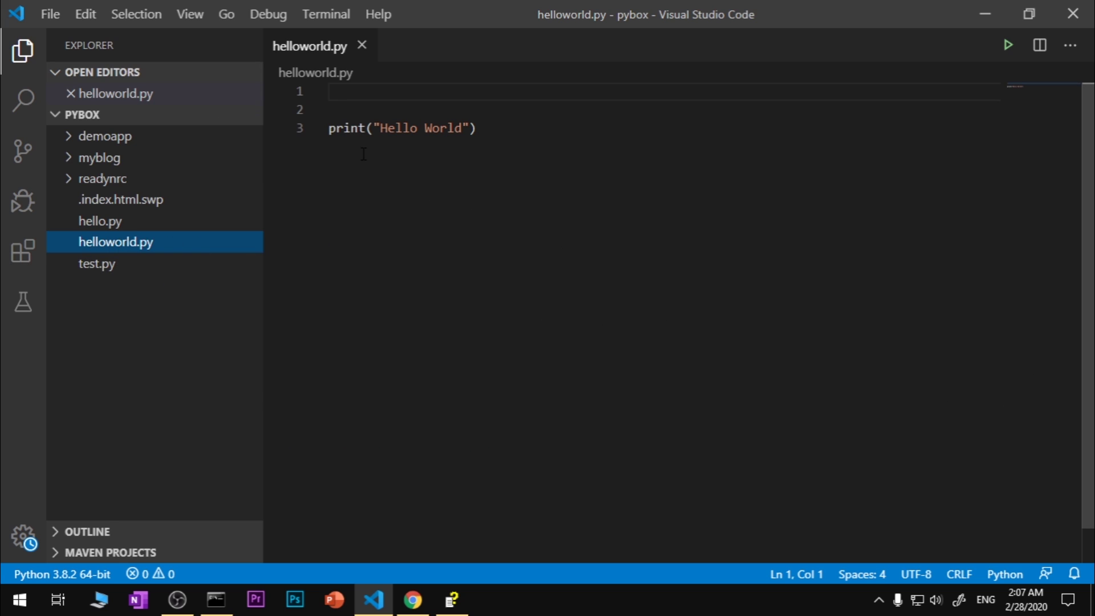
{"action": "left_click_drag", "start_coordinate": [328, 128], "coordinate": [510, 114]}
{"action": "left_click", "coordinate": [542, 132]}
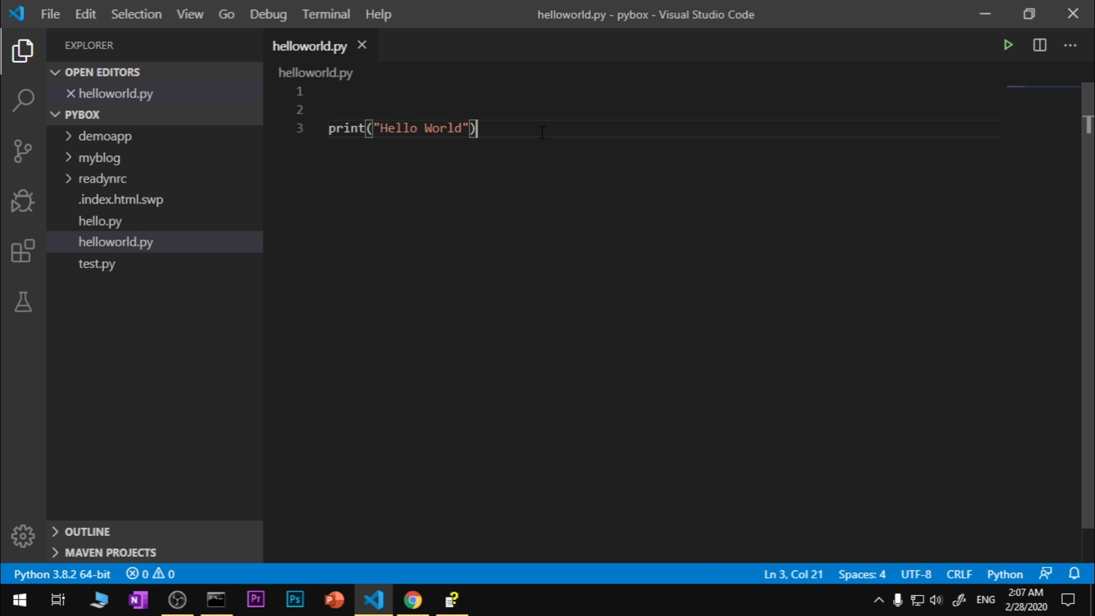
{"action": "left_click", "coordinate": [398, 98]}
{"action": "key", "text": "Return"}
{"action": "key", "text": "Return"}
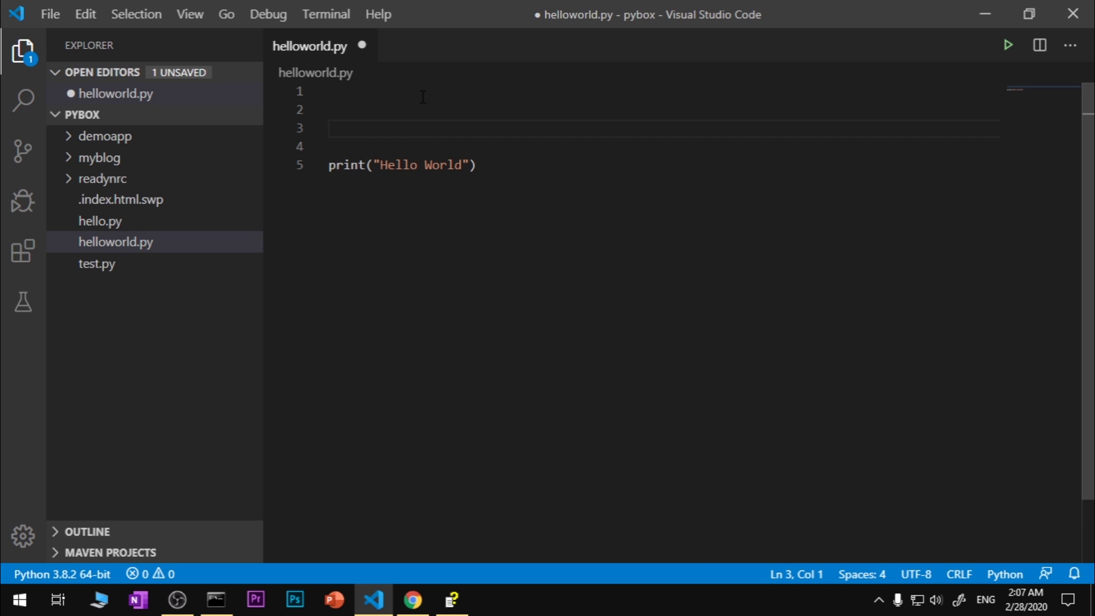
{"action": "type", "text": "name = \"TubeMint"}
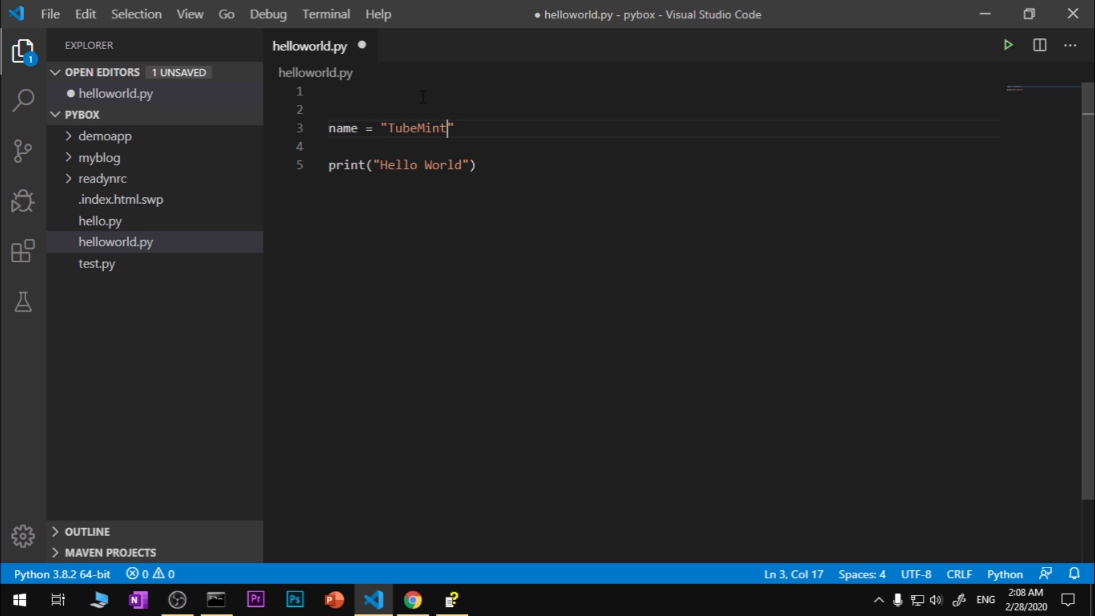
Change the print to f"Hello World {name}" and save helloworld.py.
{"action": "left_click", "coordinate": [471, 165]}
{"action": "left_click", "coordinate": [373, 165]}
{"action": "type", "text": "f"}
{"action": "key", "text": "Right"}
{"action": "key", "text": "Right"}
{"action": "key", "text": "Right"}
{"action": "key", "text": "Right"}
{"action": "key", "text": "Right"}
{"action": "key", "text": "Right"}
{"action": "key", "text": "Right"}
{"action": "key", "text": "Right"}
{"action": "key", "text": "Right"}
{"action": "key", "text": "Right"}
{"action": "key", "text": "Right"}
{"action": "key", "text": "Right"}
{"action": "key", "text": "Right"}
{"action": "key", "text": "Left"}
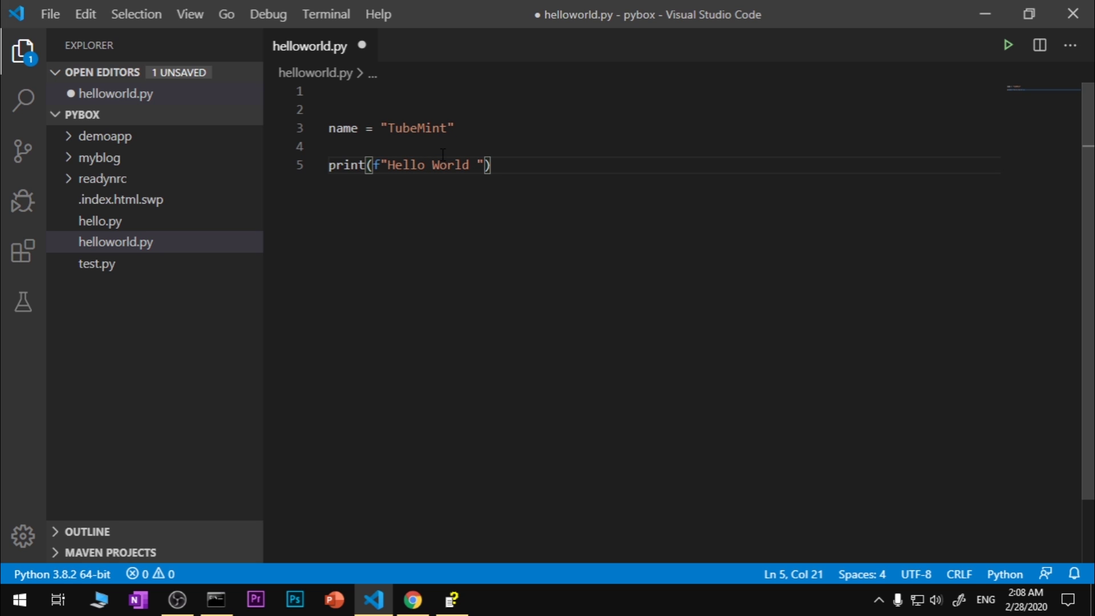
{"action": "type", "text": "{name"}
{"action": "left_click", "coordinate": [596, 160]}
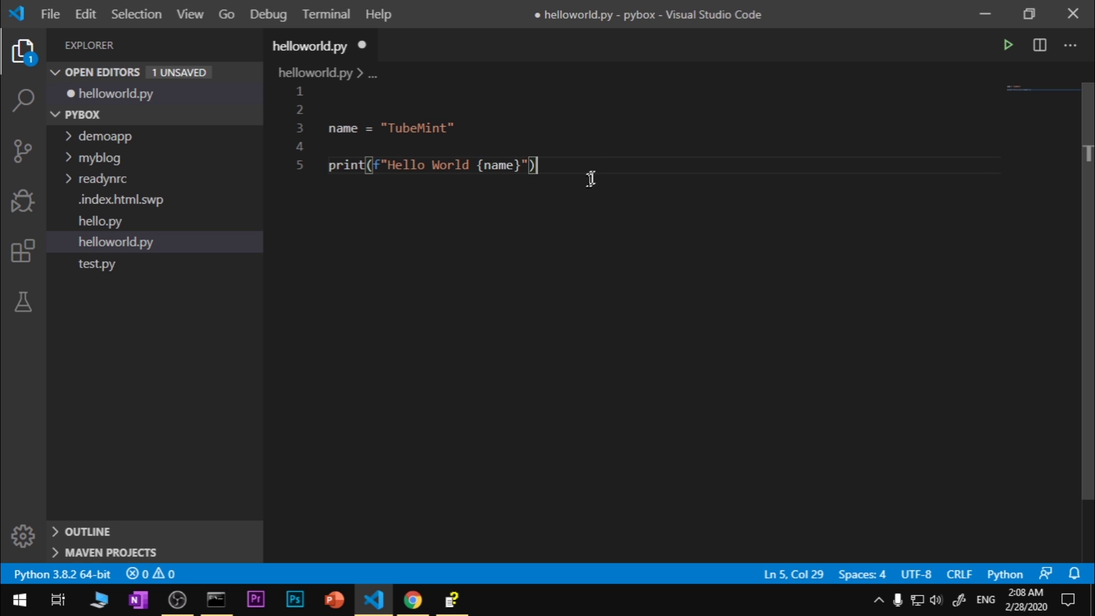
{"action": "key", "text": "ctrl+s"}
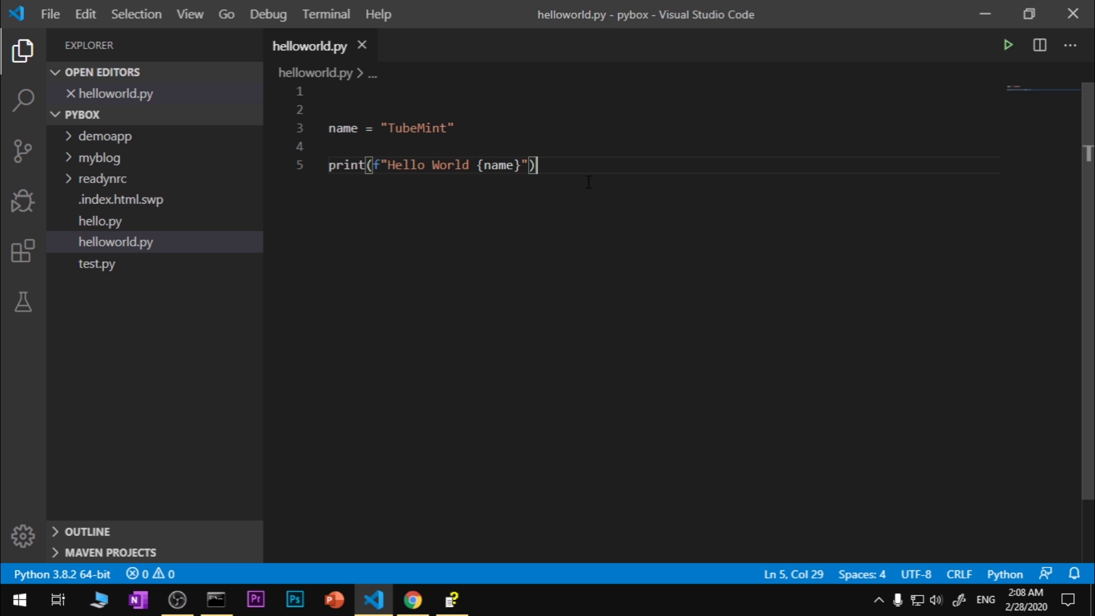
Run python helloworld.py in the integrated terminal, printing 'Hello World TubeMint'.
{"action": "key", "text": "ctrl+grave"}
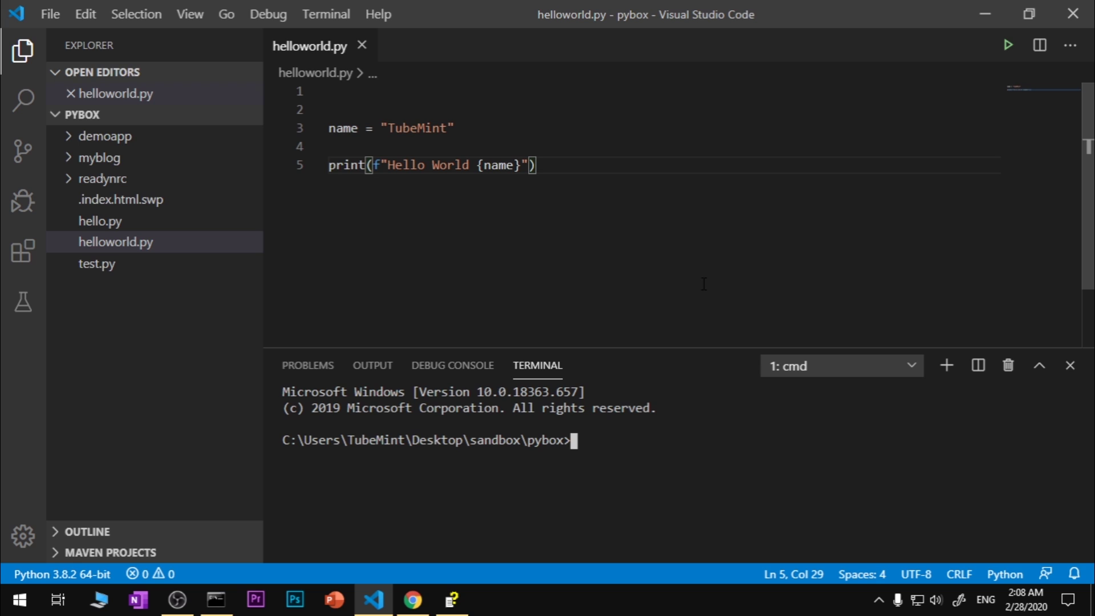
{"action": "type", "text": "python"}
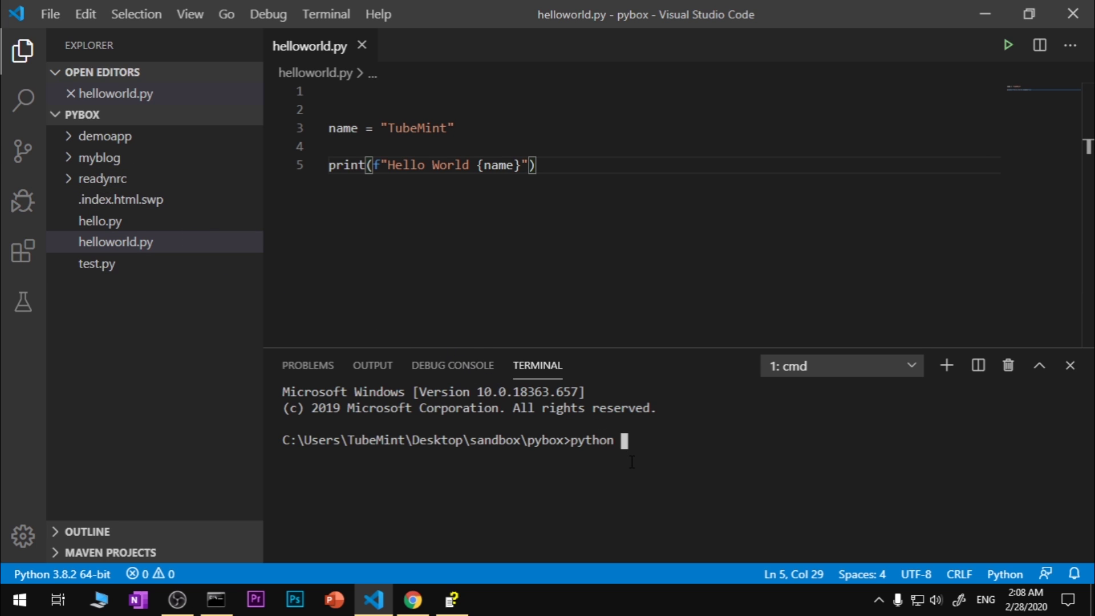
{"action": "type", "text": "hellow"}
{"action": "key", "text": "Tab"}
{"action": "key", "text": "Return"}
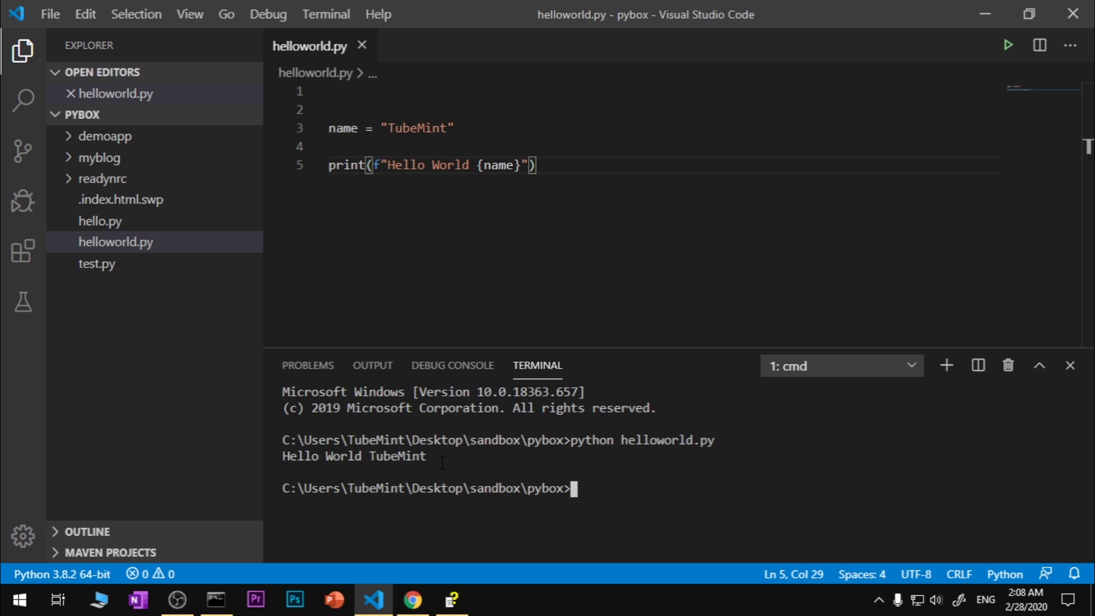
{"action": "left_click_drag", "start_coordinate": [442, 461], "coordinate": [274, 460]}
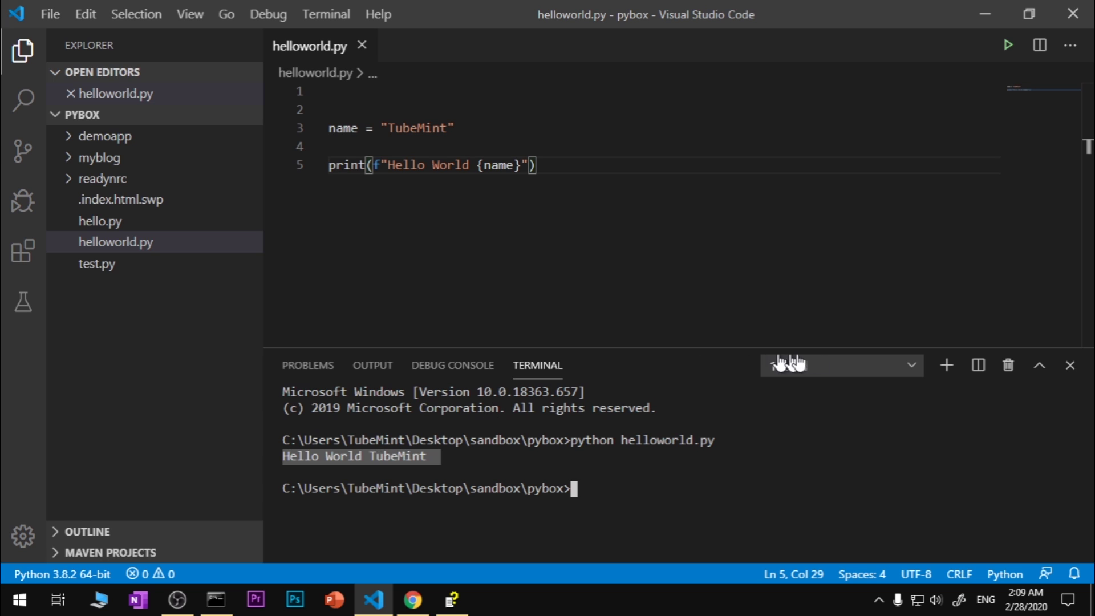
Close the terminal and VS Code, returning to the Chrome download page.
{"action": "left_click", "coordinate": [1070, 366]}
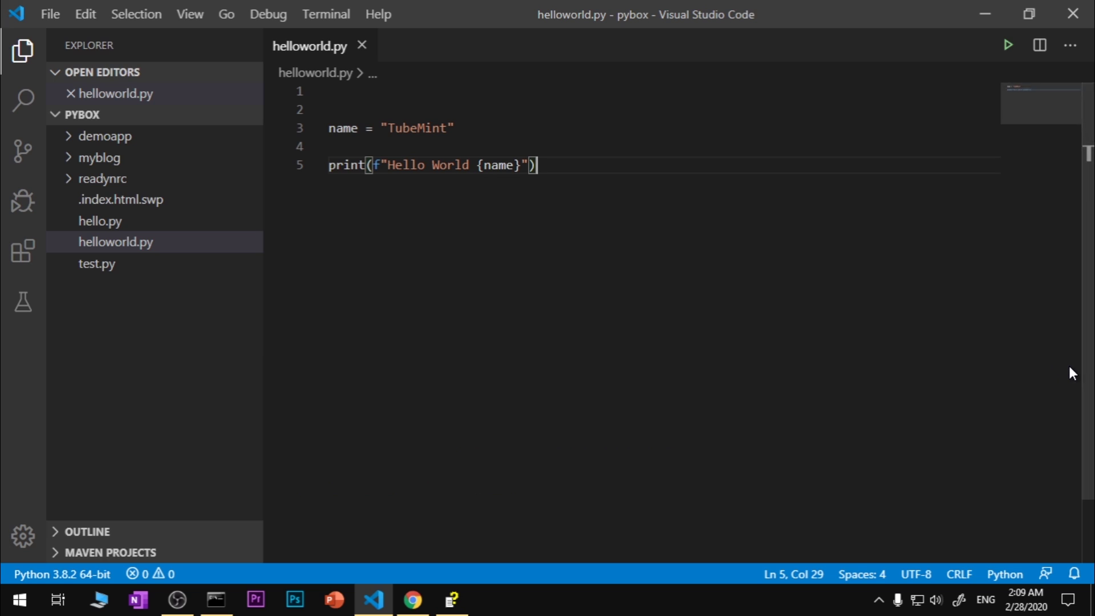
{"action": "left_click", "coordinate": [1073, 13]}
{"action": "left_click", "coordinate": [1005, 45]}
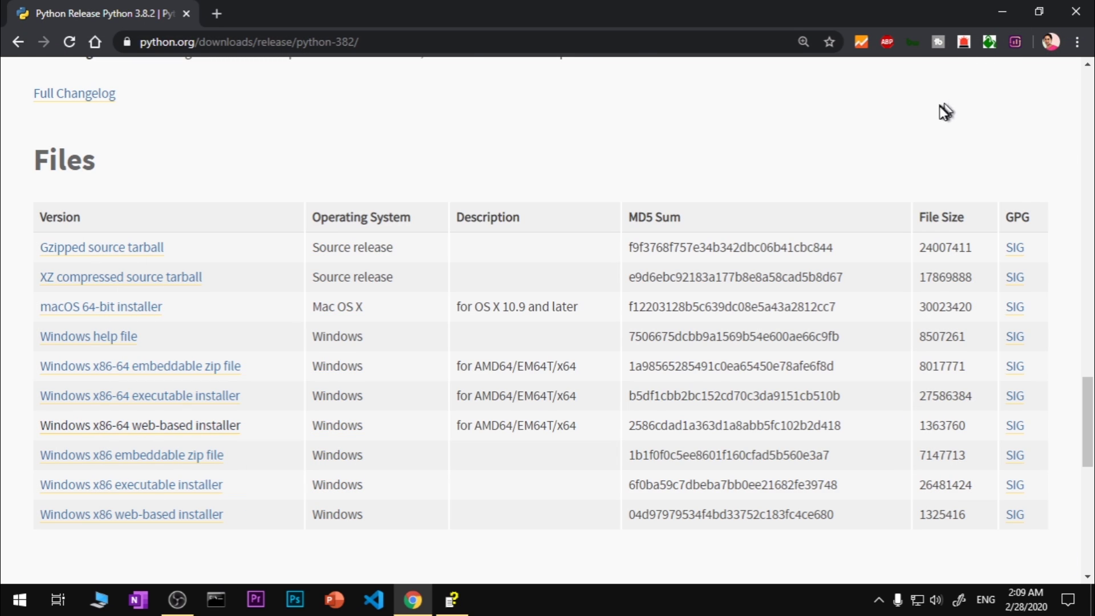